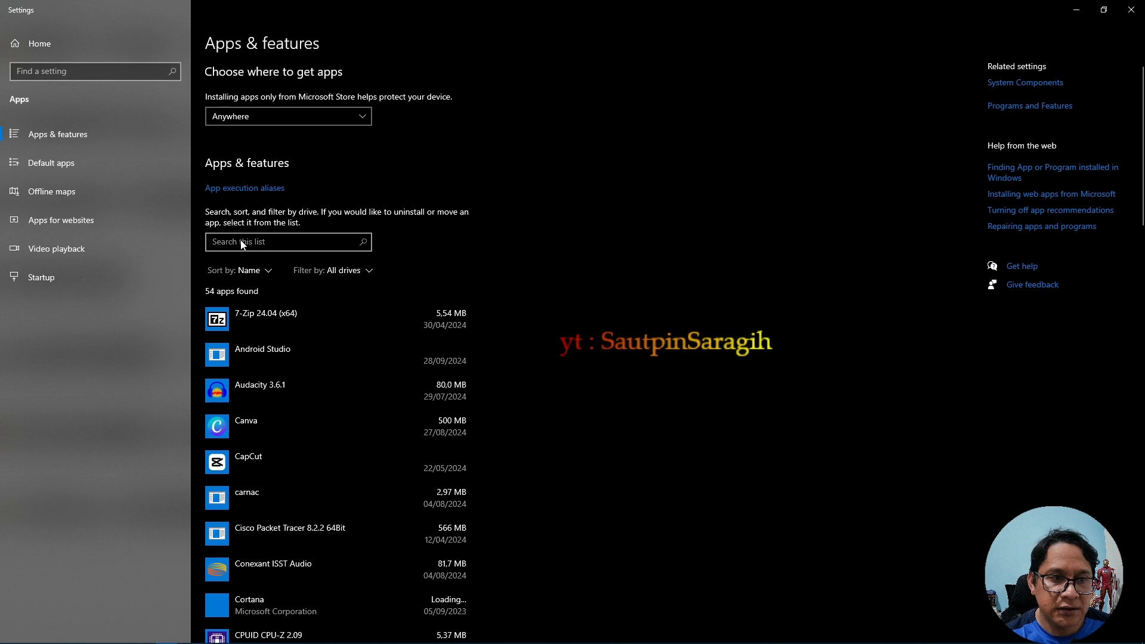
- Find Android Studio in the installed apps with the search text "ANDR" and launch its uninstaller, allowing it to run
click(242, 242)
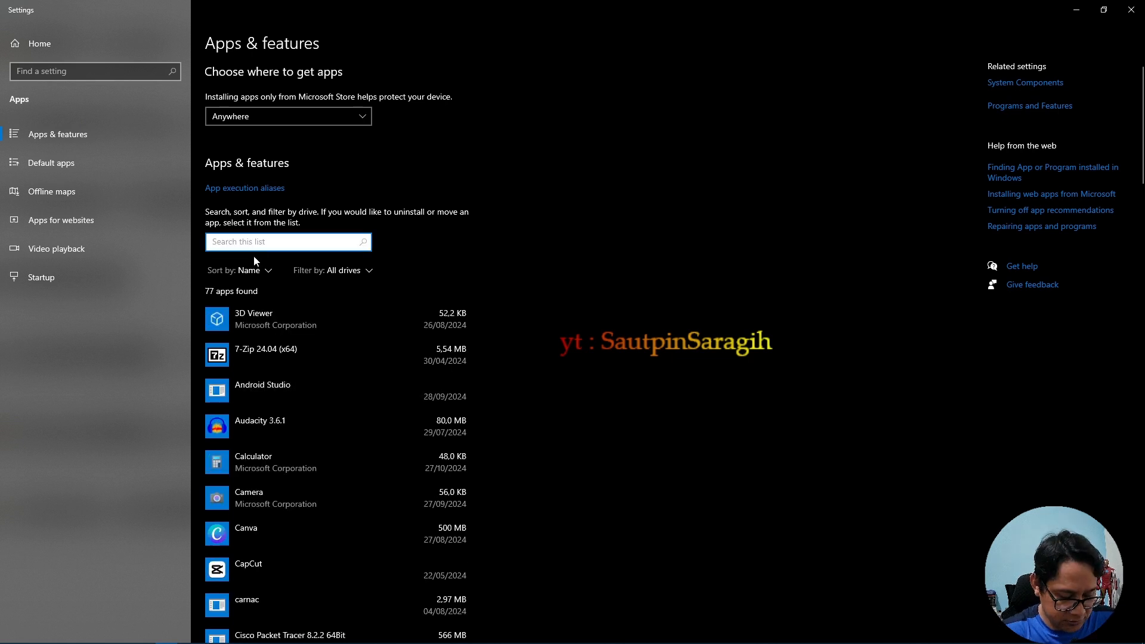
text(ANDR)
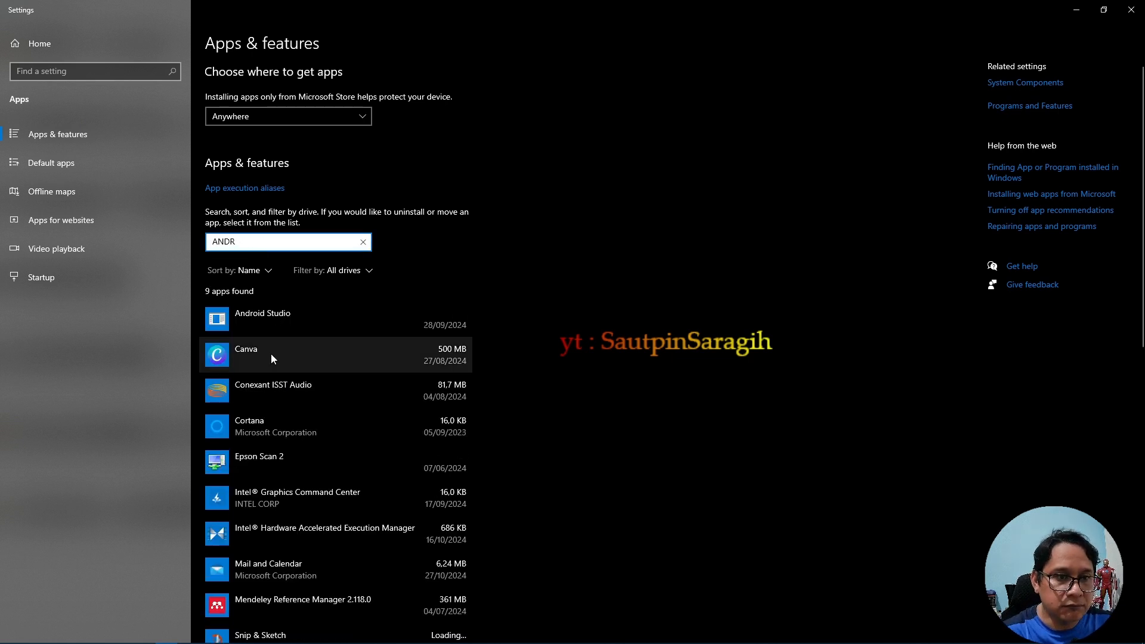
click(398, 325)
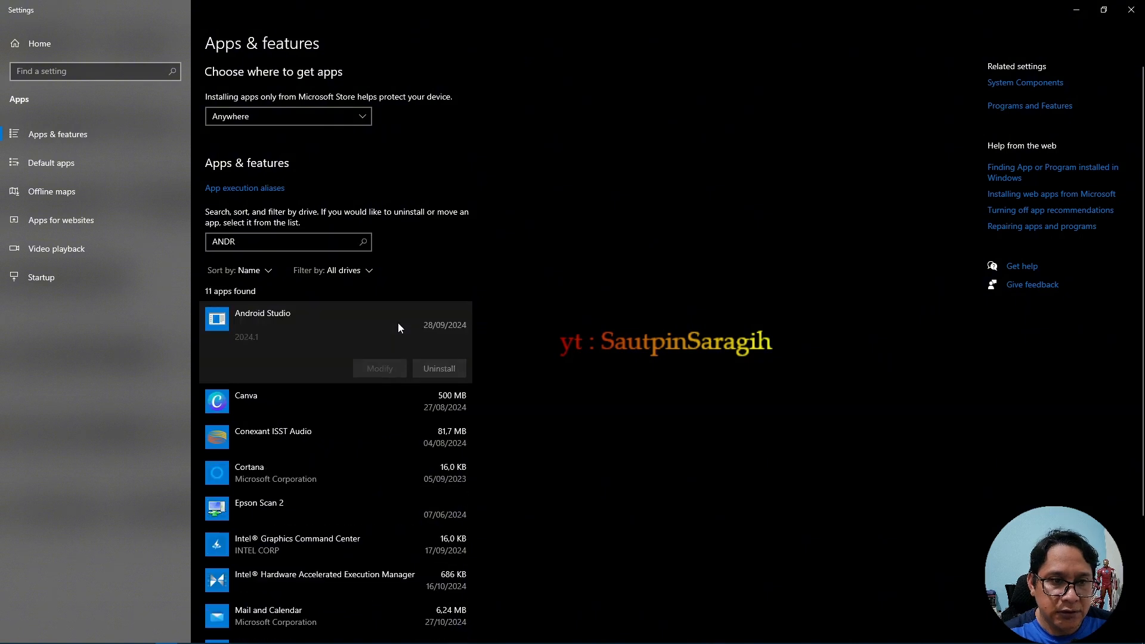
click(439, 369)
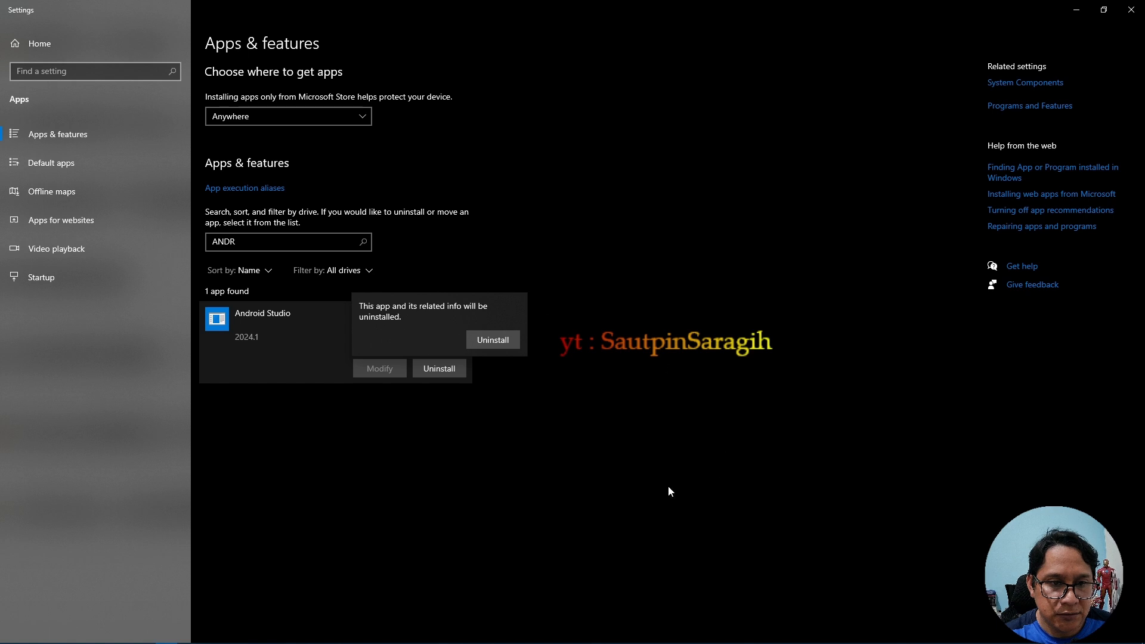
click(492, 340)
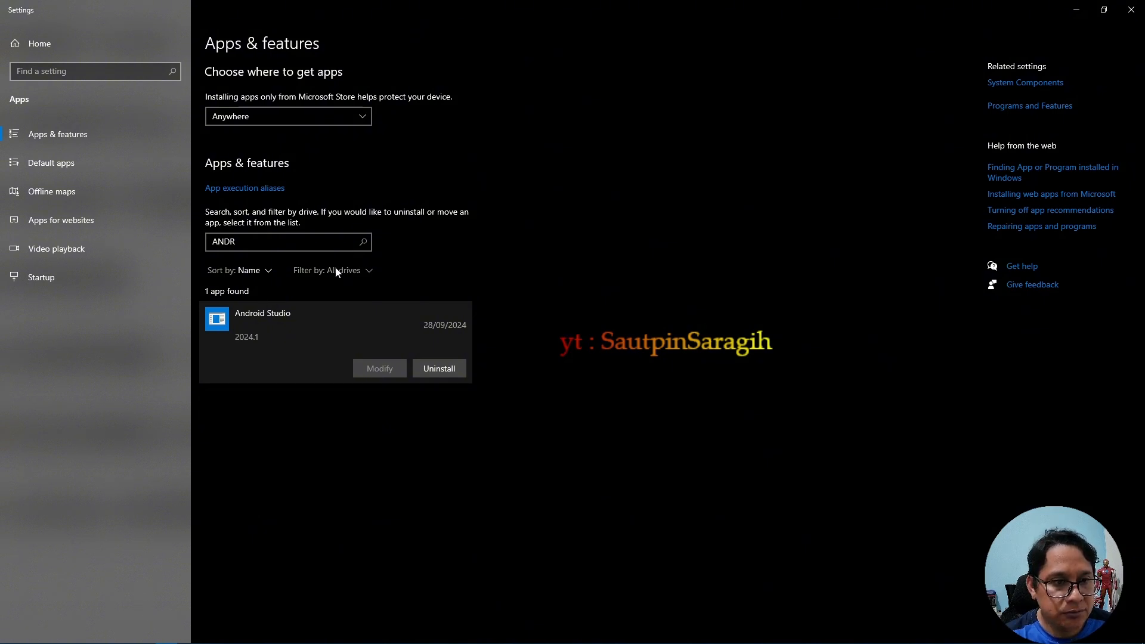
click(442, 369)
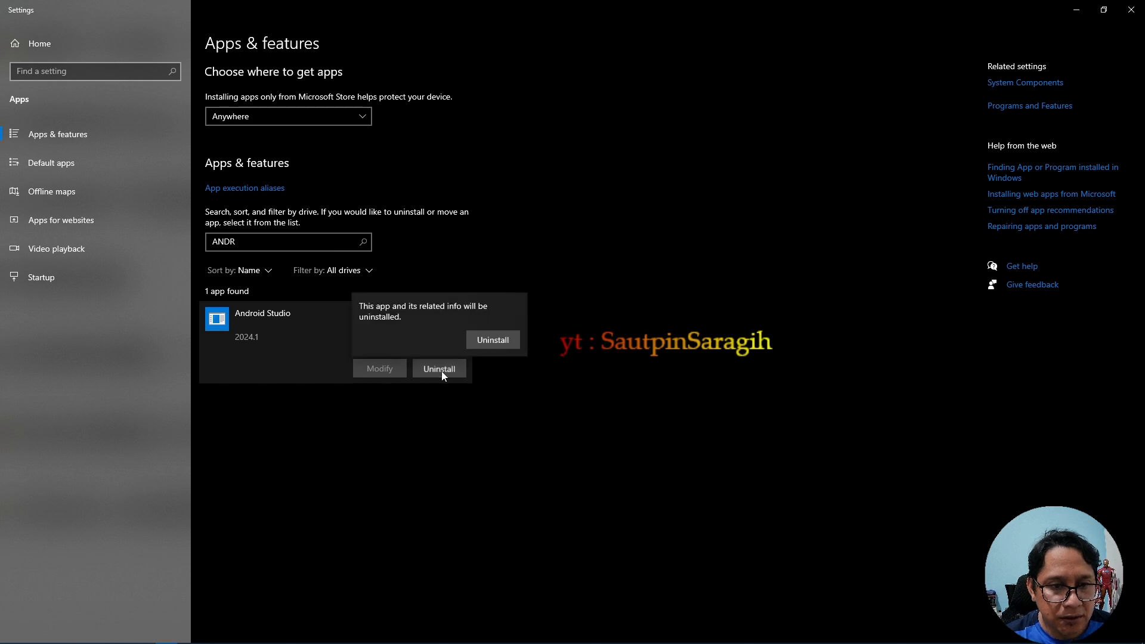
click(496, 338)
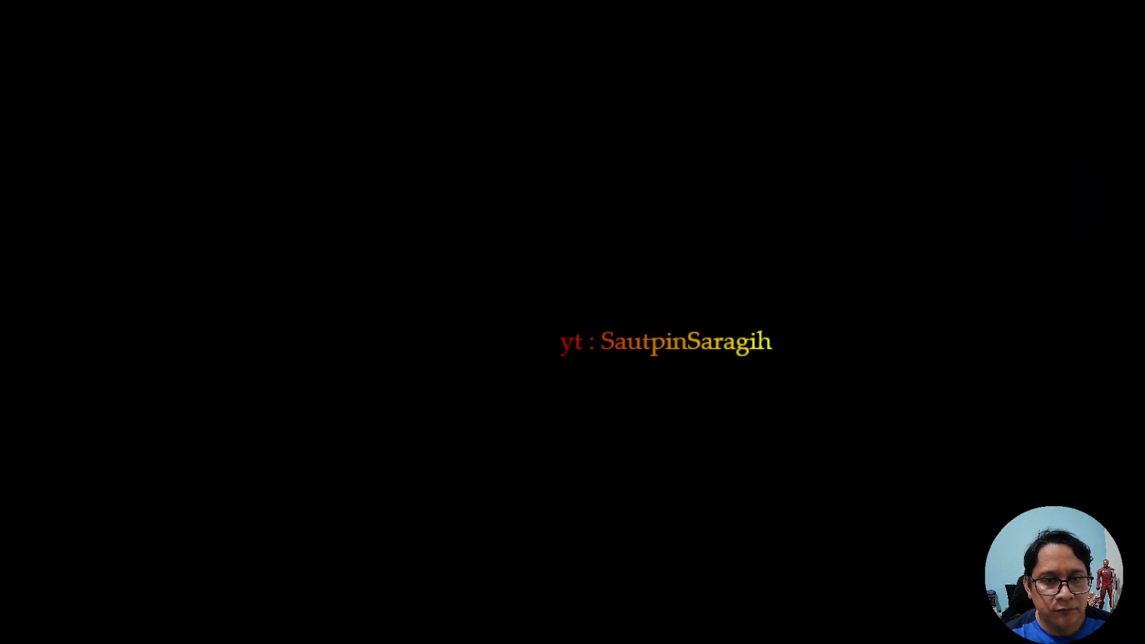
click(510, 396)
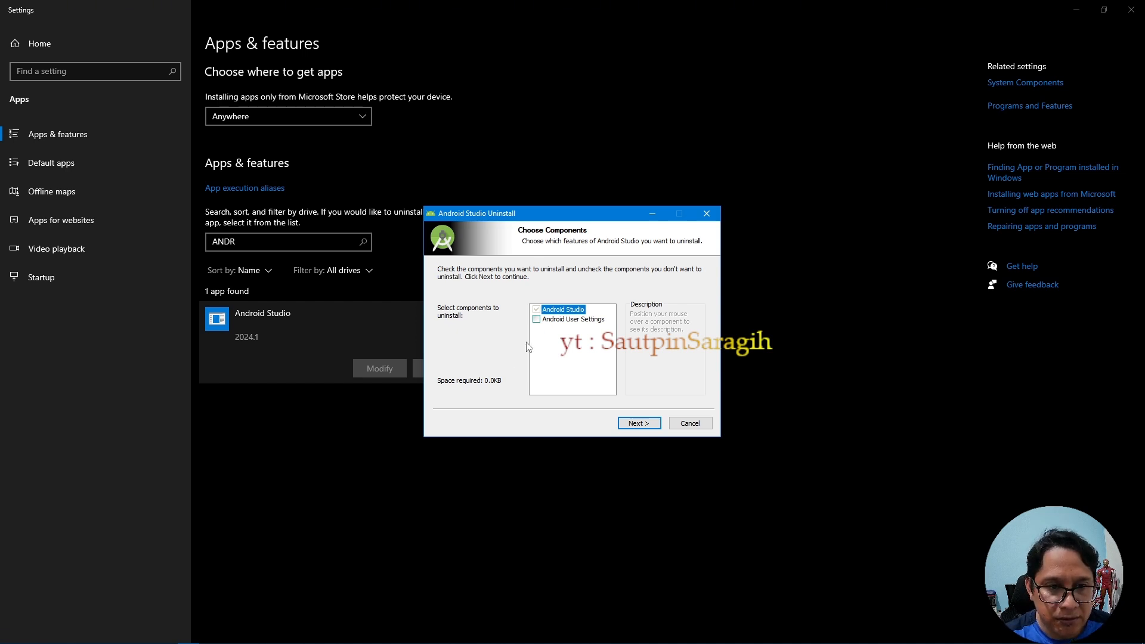
- Uninstall Android Studio together with the Android User Settings component, and close the uninstaller
click(536, 319)
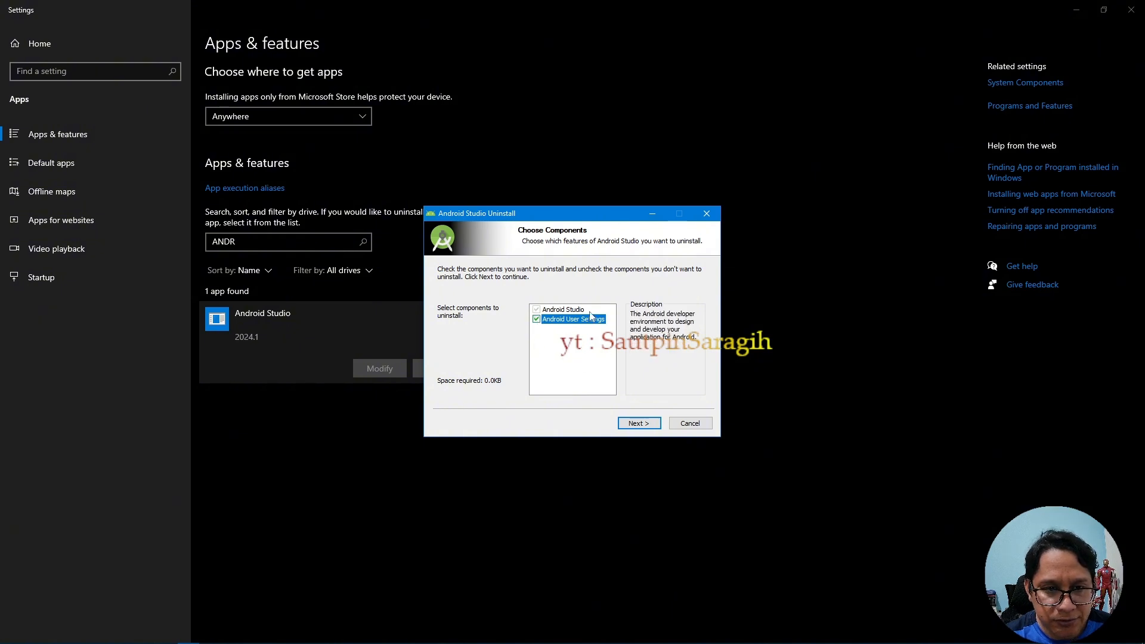
click(649, 425)
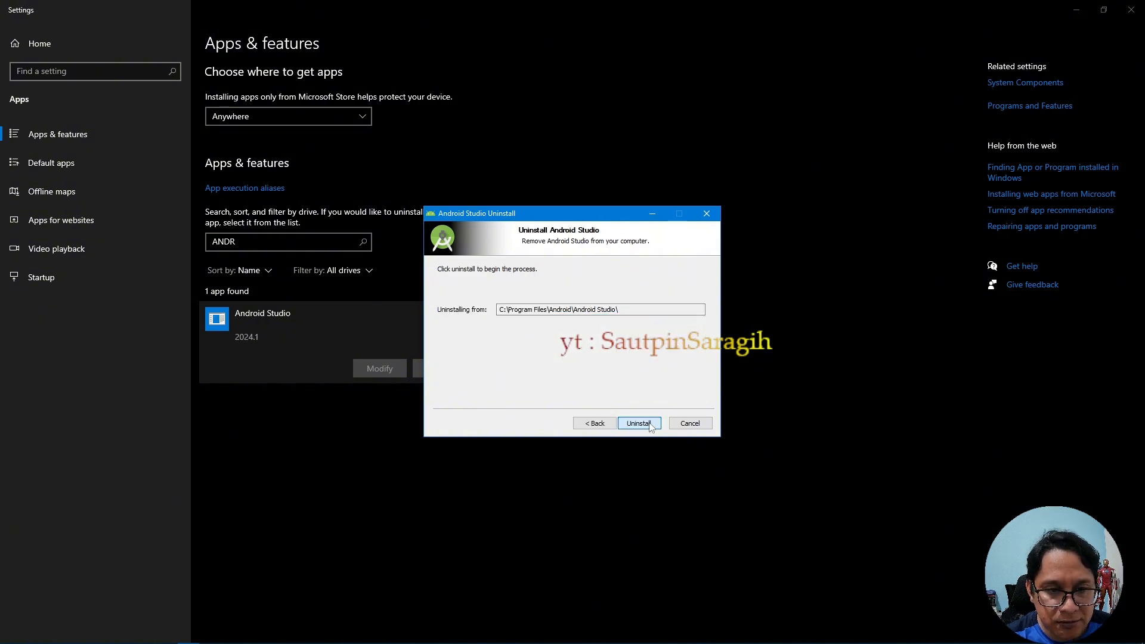
click(638, 423)
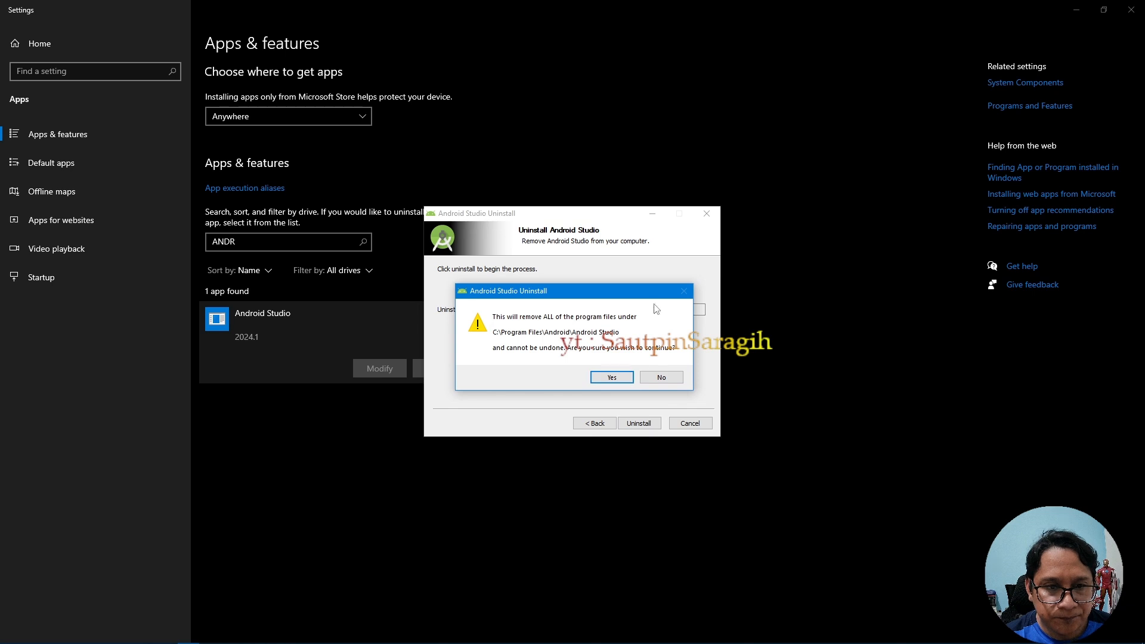
click(613, 377)
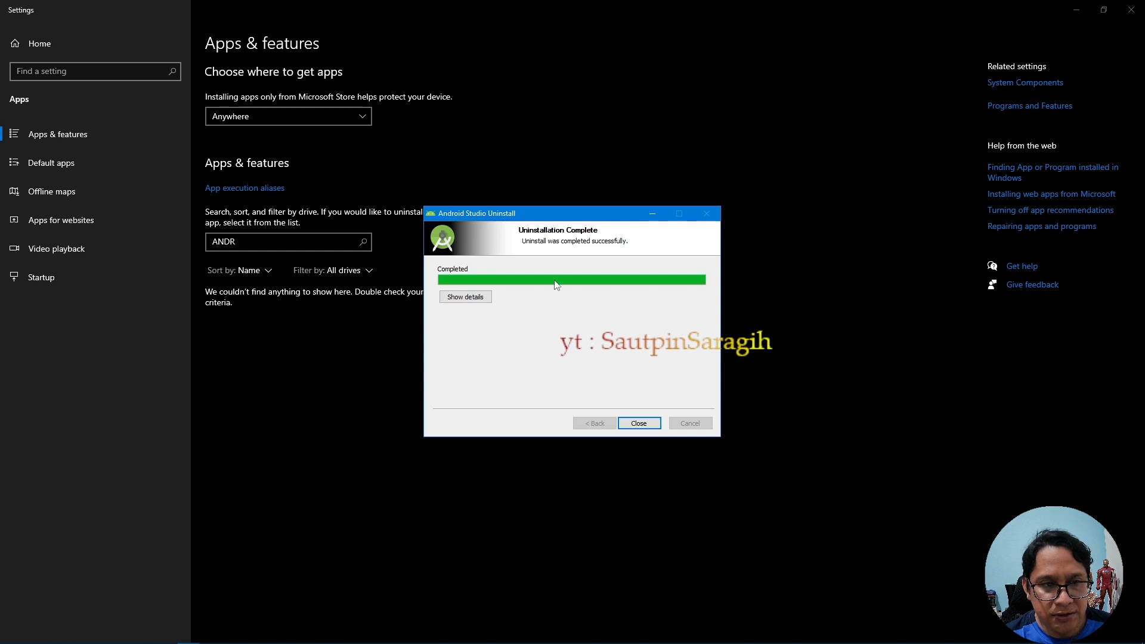
click(643, 425)
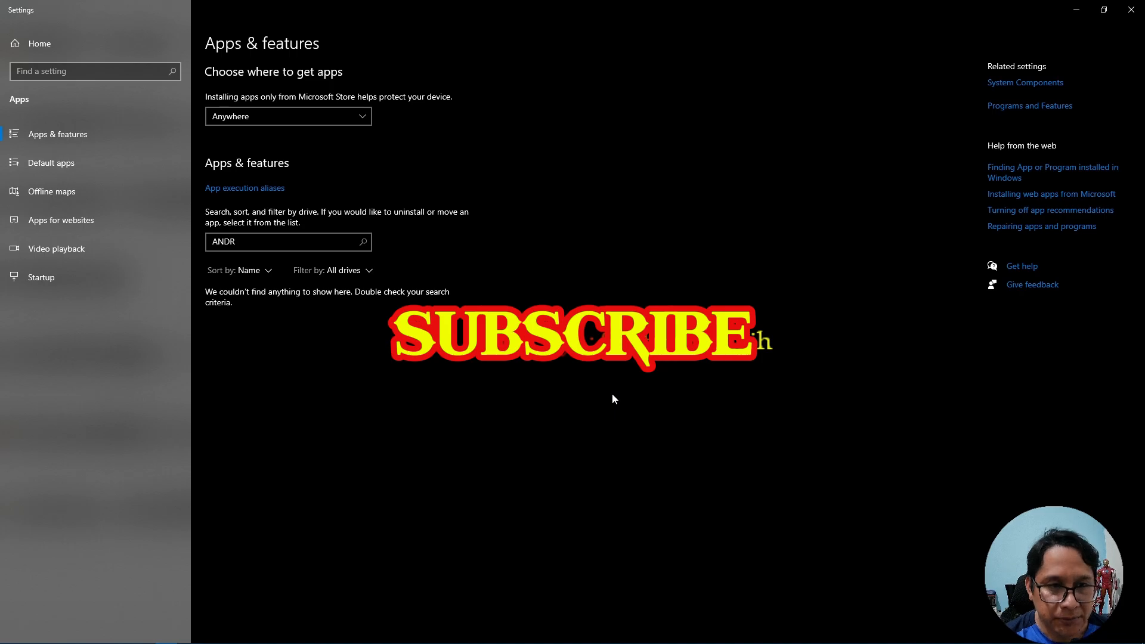
- Consult the GRADLE entry in the Notepad checklist and open the wii user folder under C:\Users in File Explorer
key(alt+Tab)
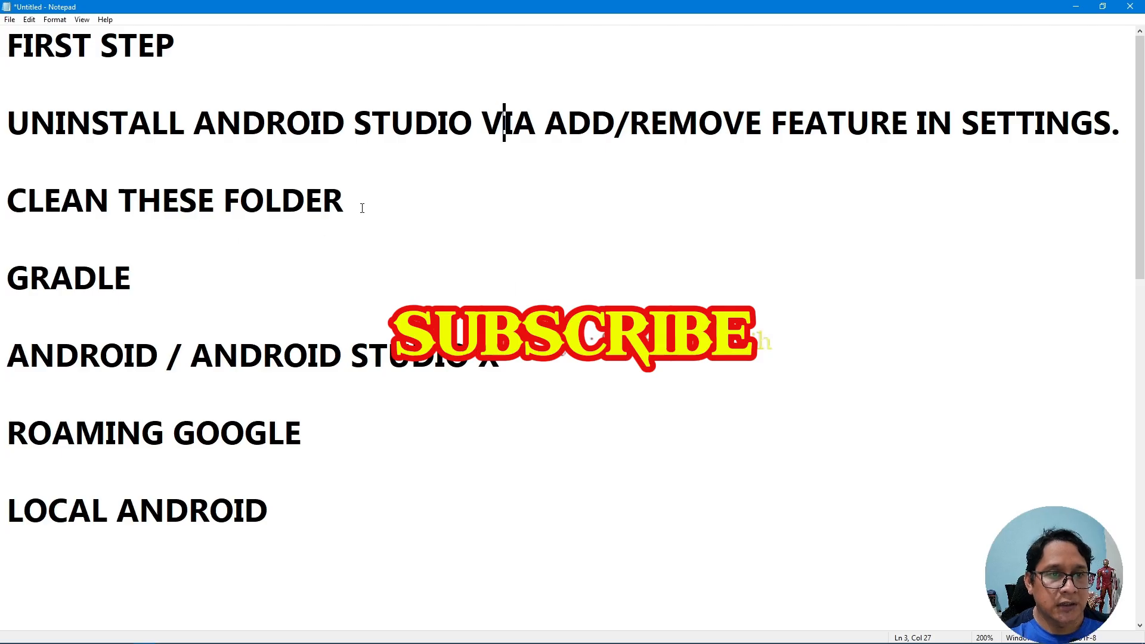
drag(181, 287, 2, 287)
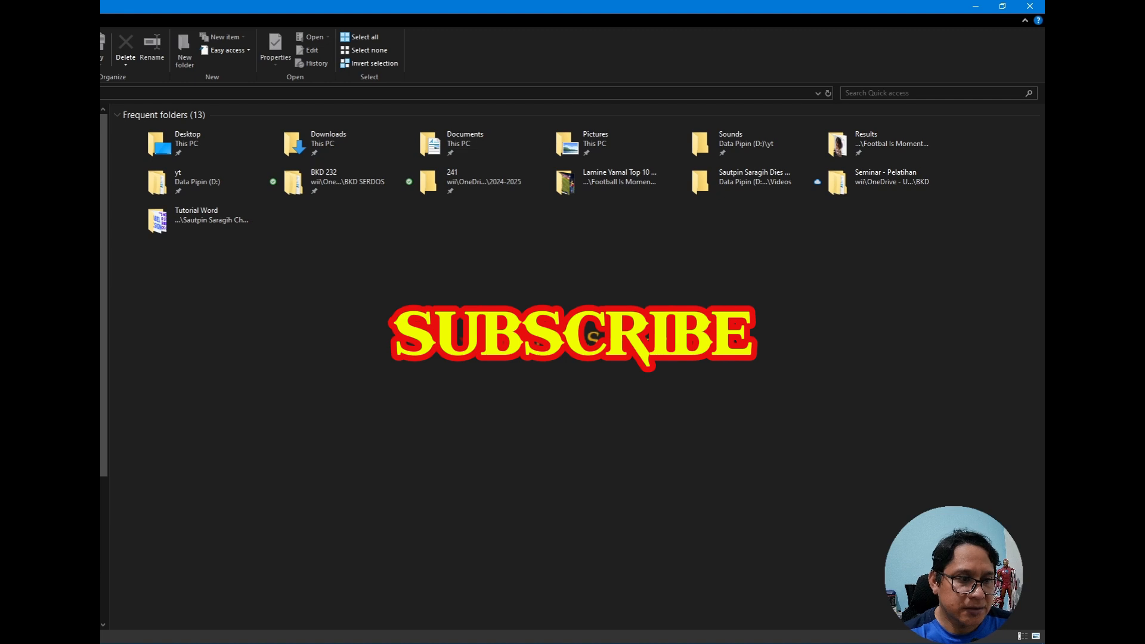
click(104, 478)
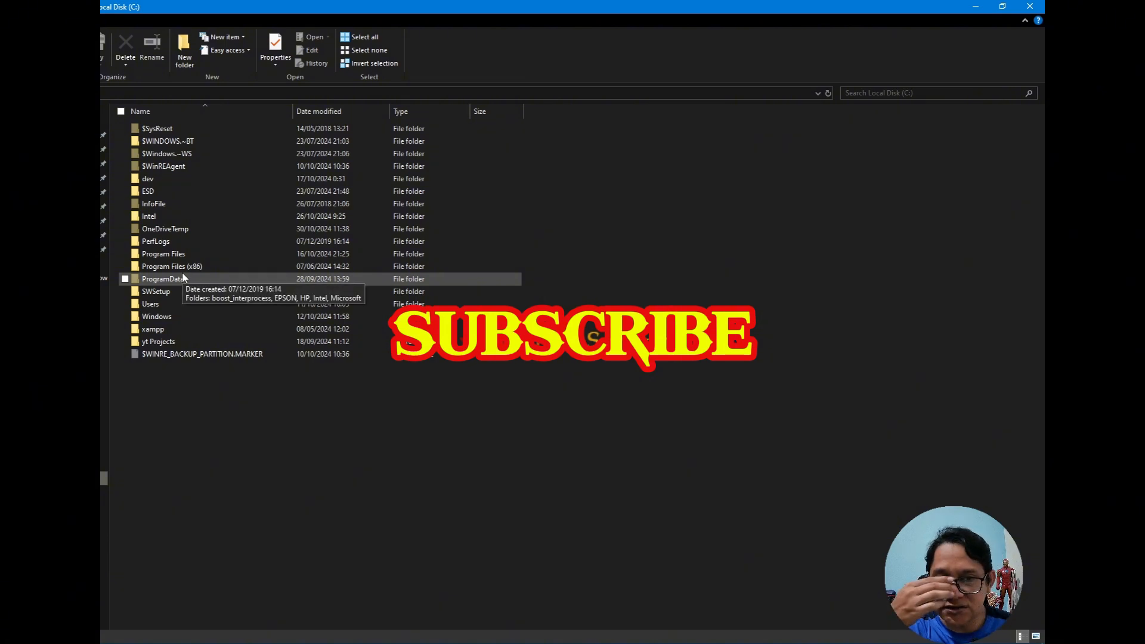
double_click(159, 298)
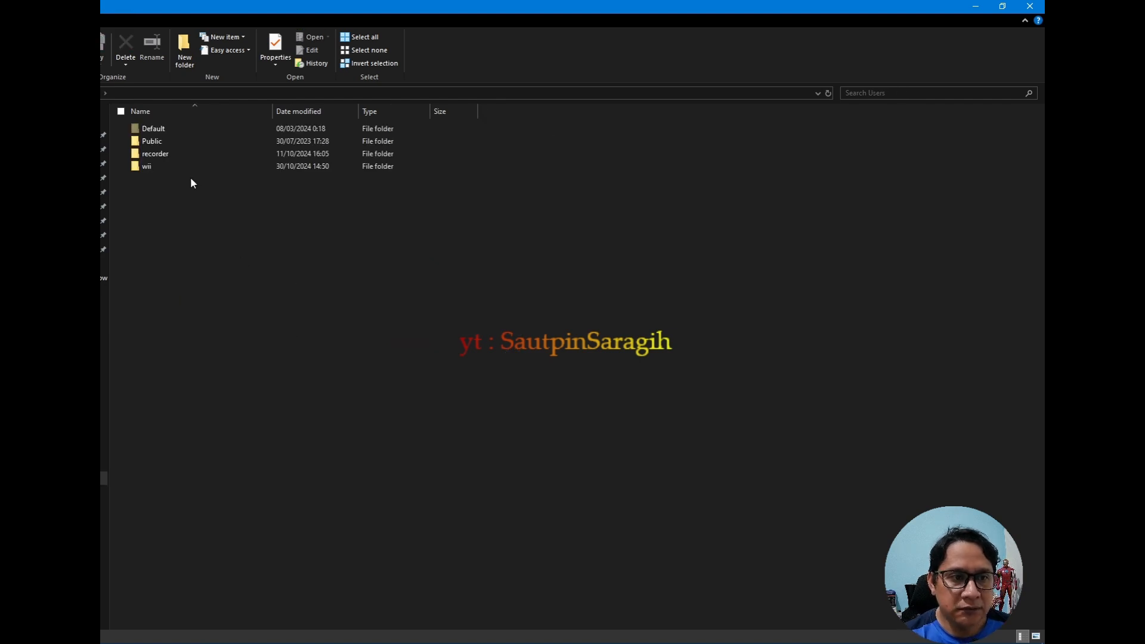
double_click(151, 165)
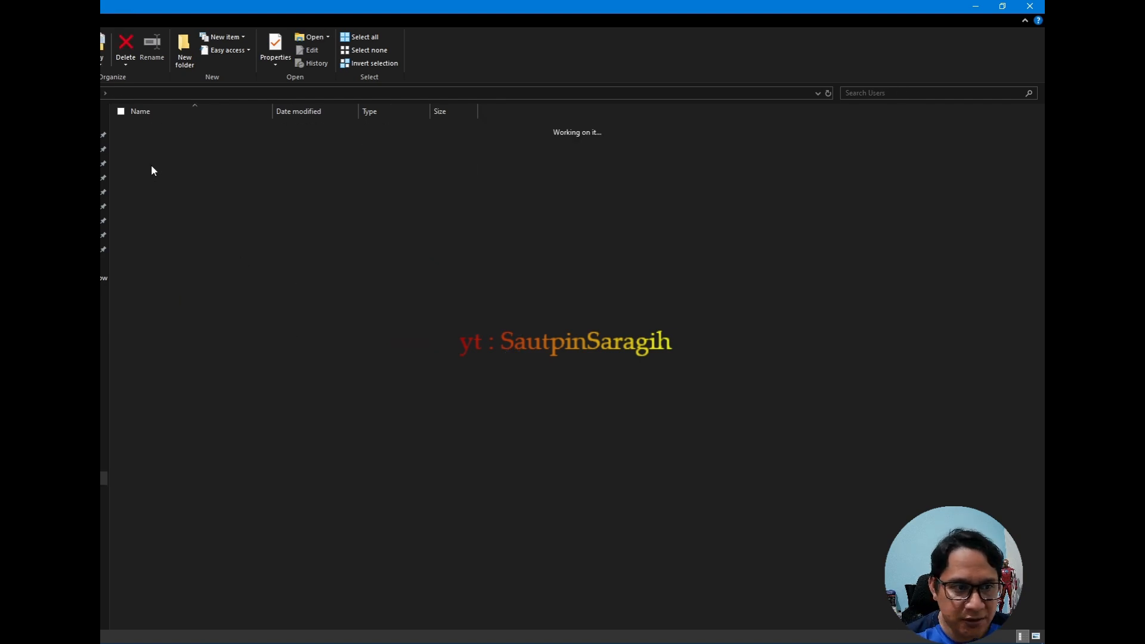
click(152, 168)
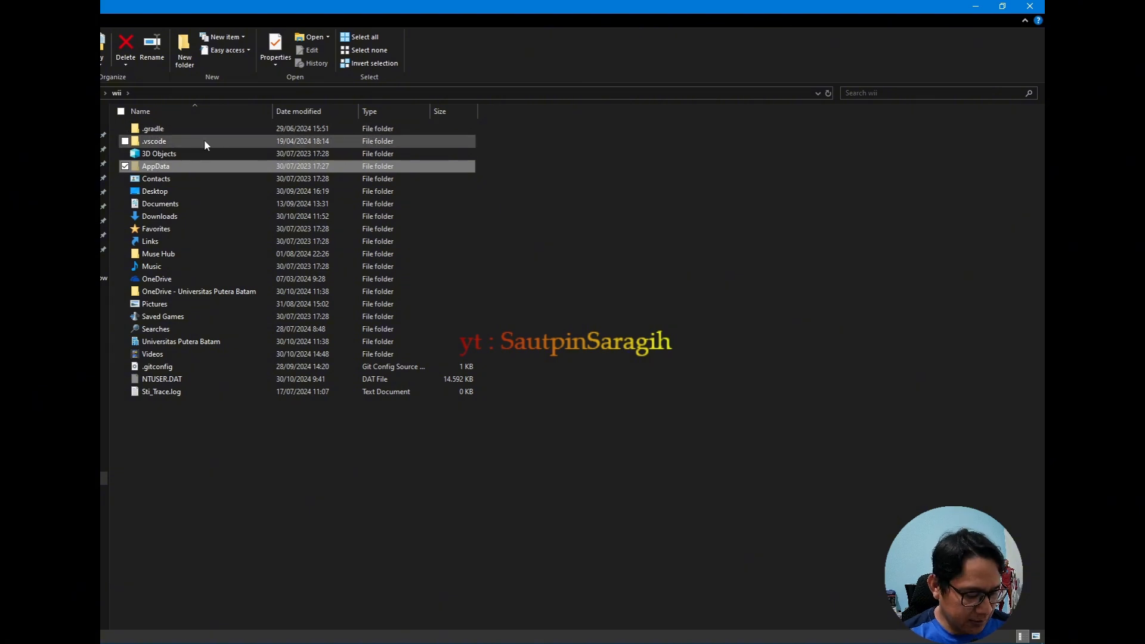
- Recheck the GRADLE entry in Notepad and permanently delete the .gradle folder from the wii user folder in File Explorer
key(alt+Tab)
click(115, 276)
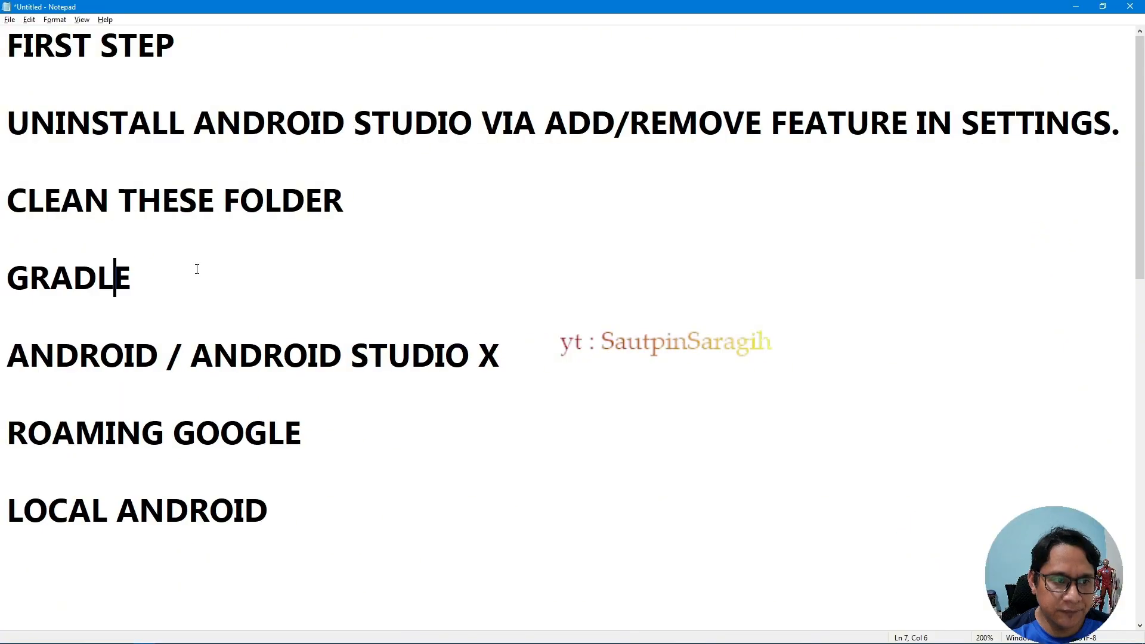
key(alt+Tab)
click(205, 130)
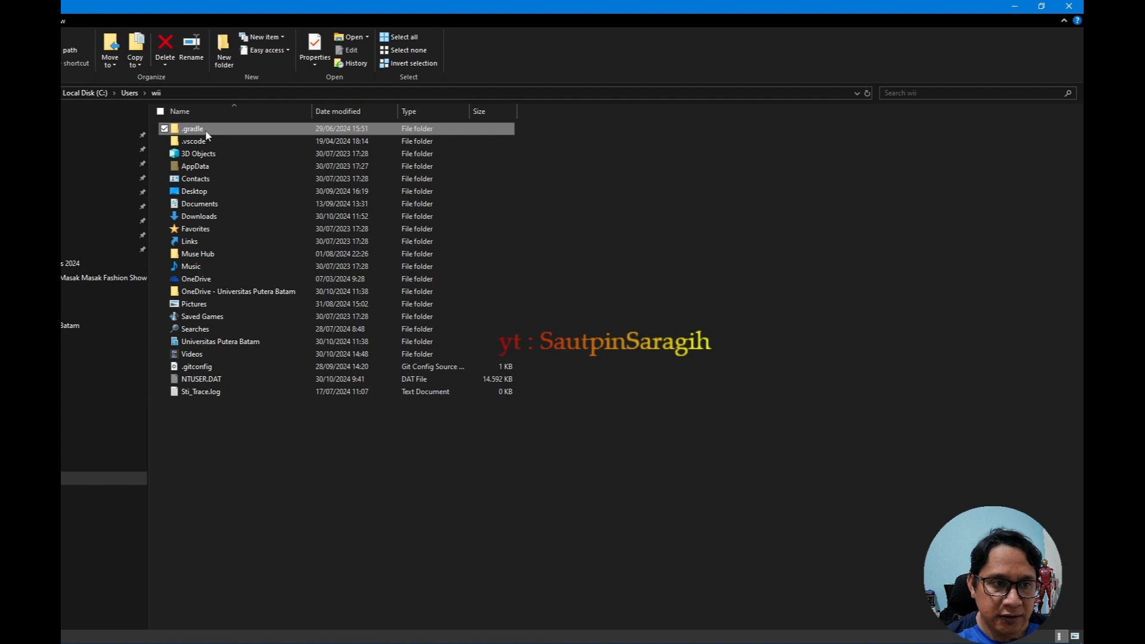
key(shift+Delete)
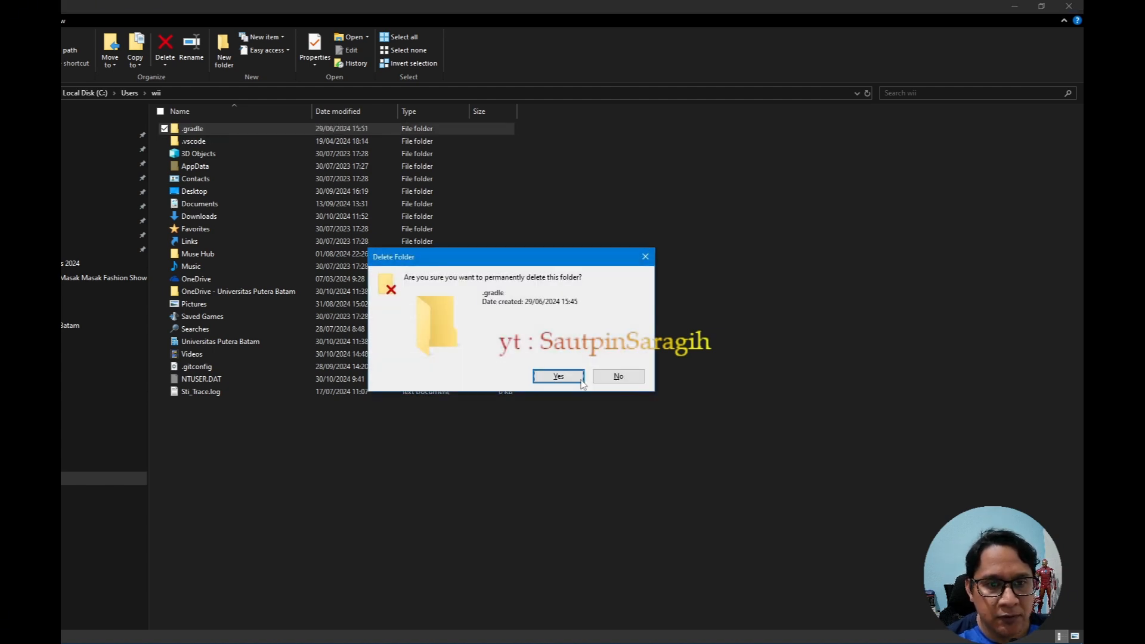
click(574, 380)
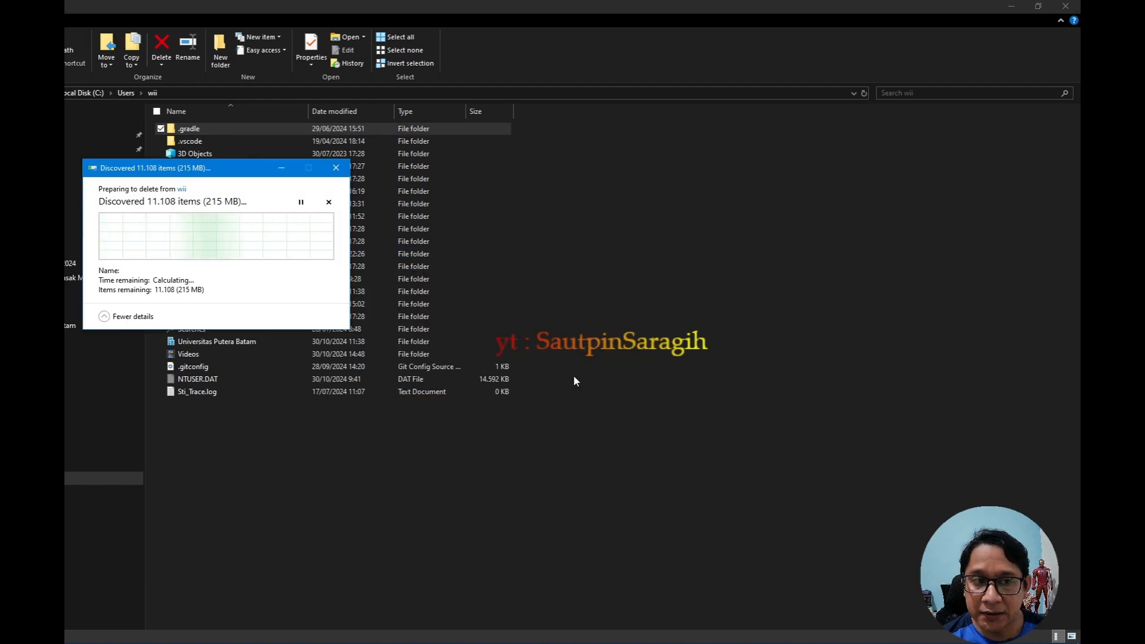
drag(196, 171, 697, 225)
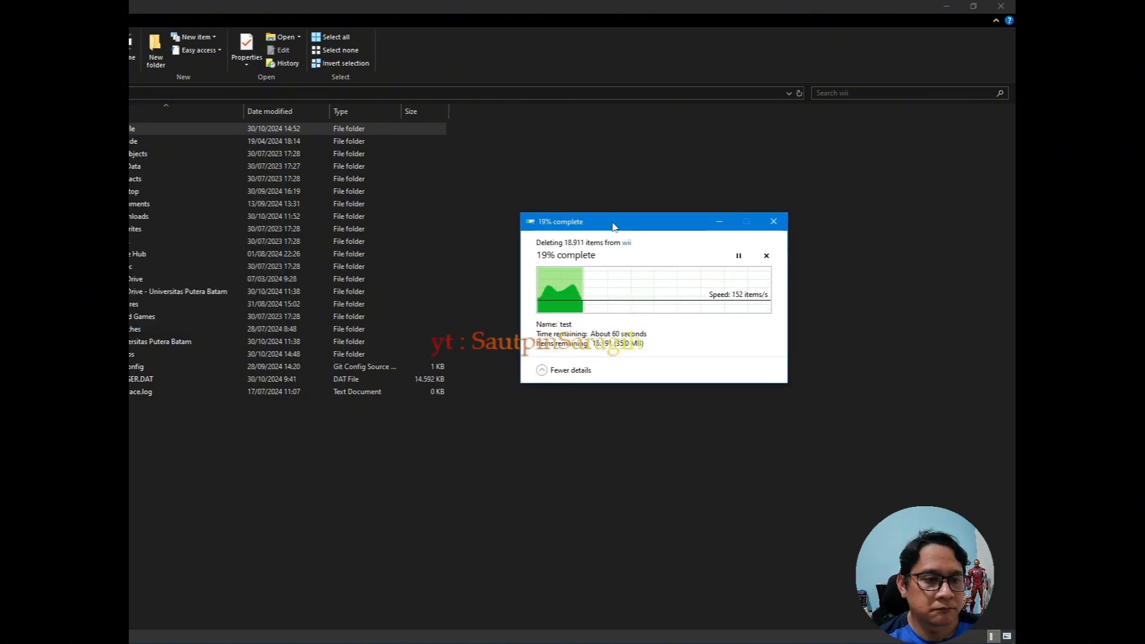
drag(660, 232, 693, 253)
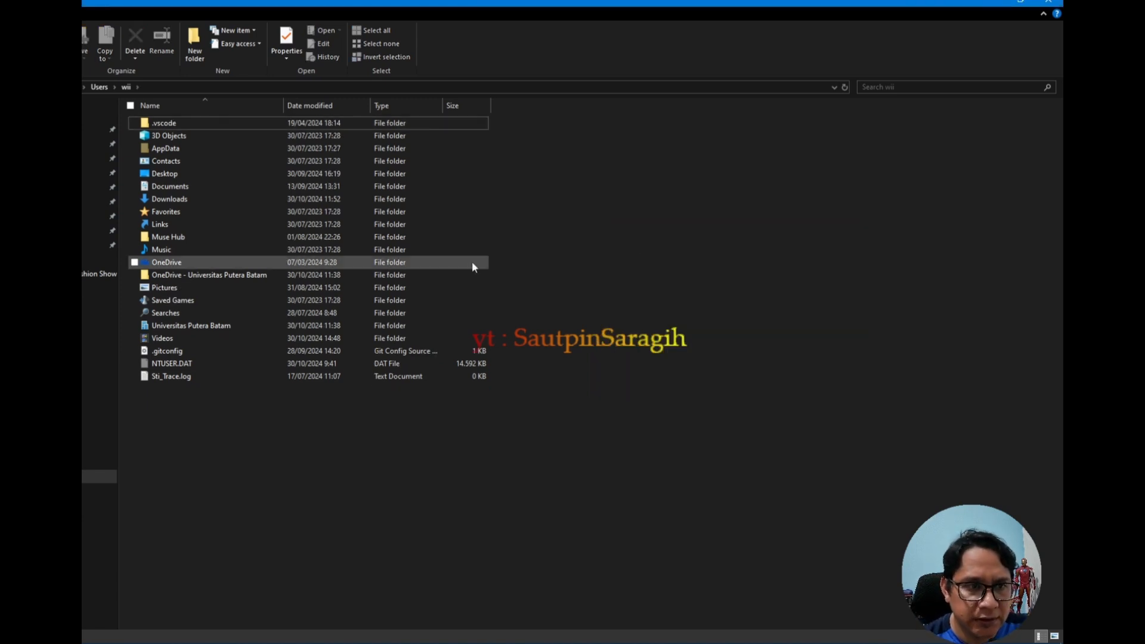
- Switch to the Notepad checklist and highlight the ANDROID / ANDROID STUDIO X entry
key(alt+Tab)
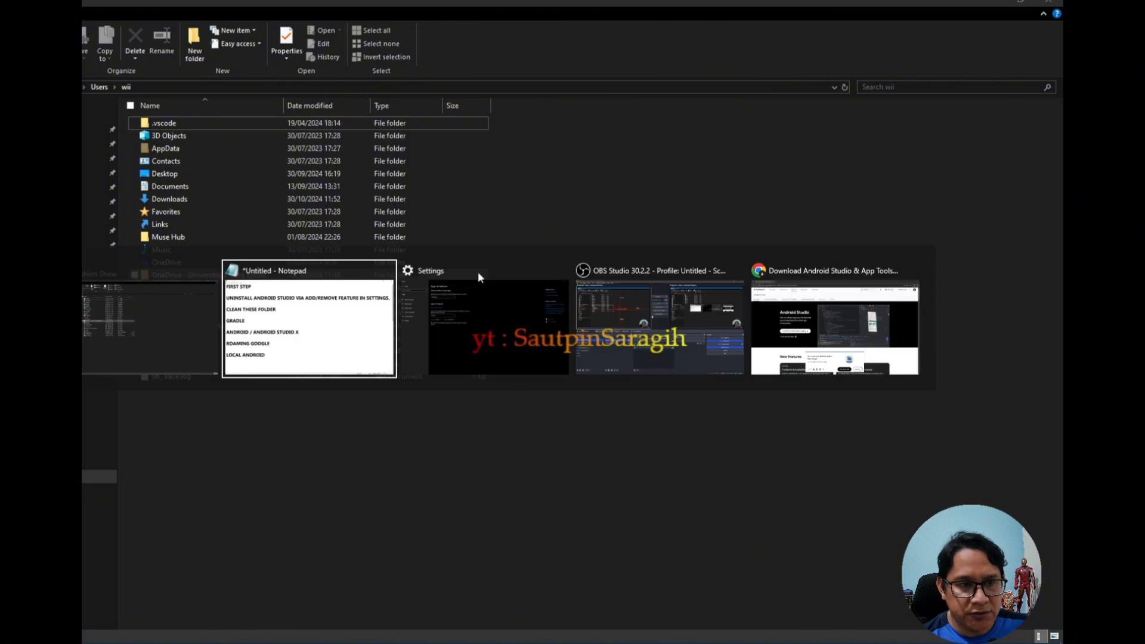
click(341, 336)
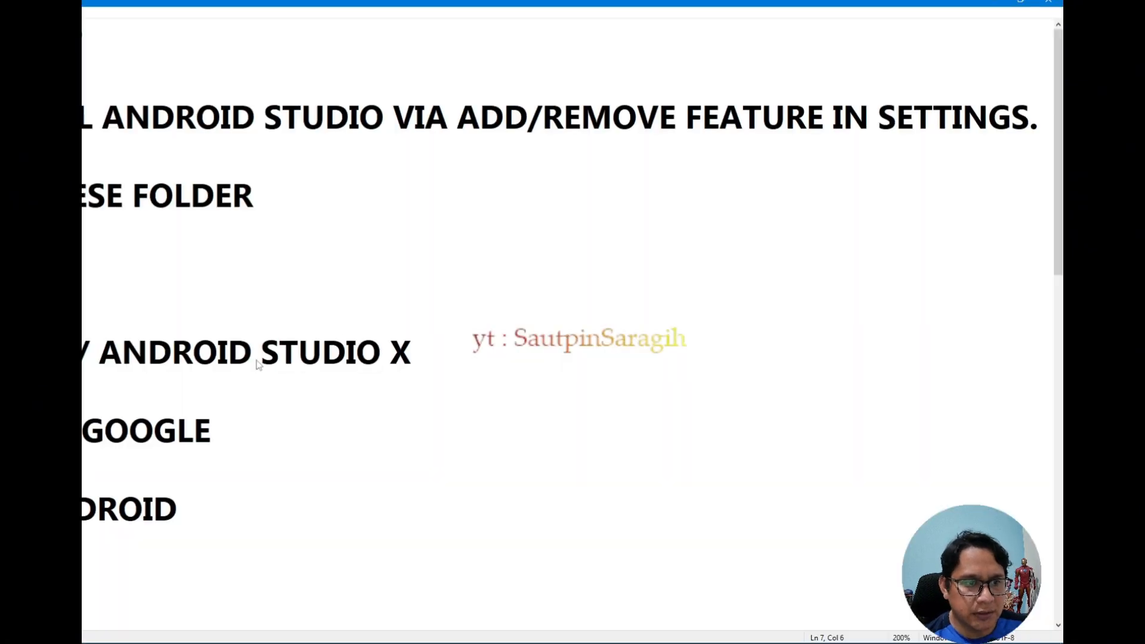
click(100, 356)
drag(439, 363, 75, 364)
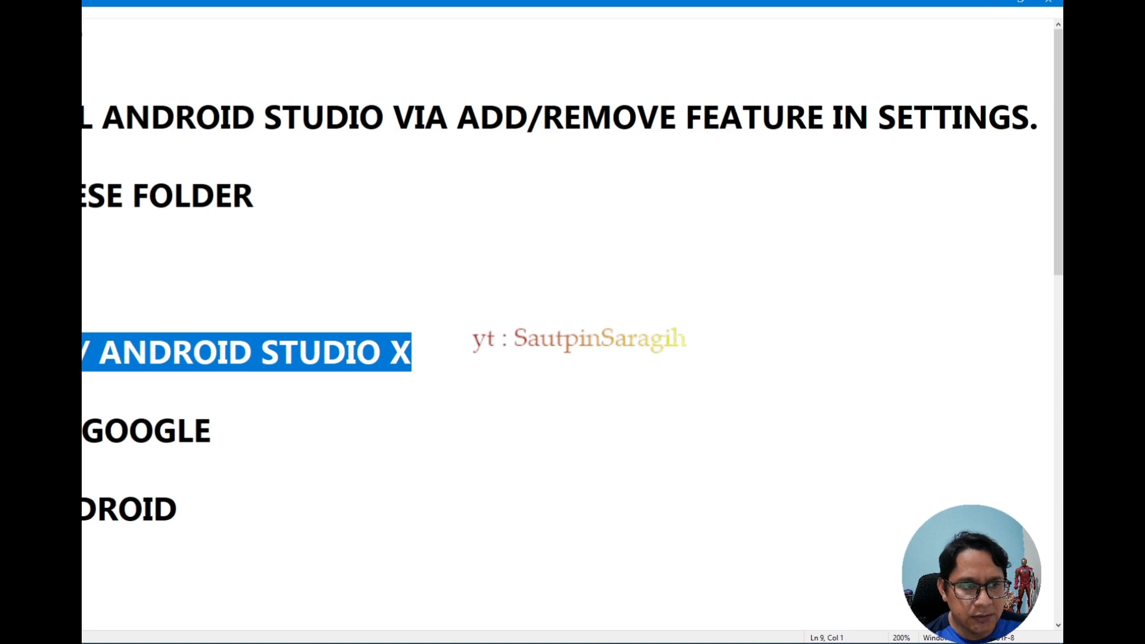
click(76, 360)
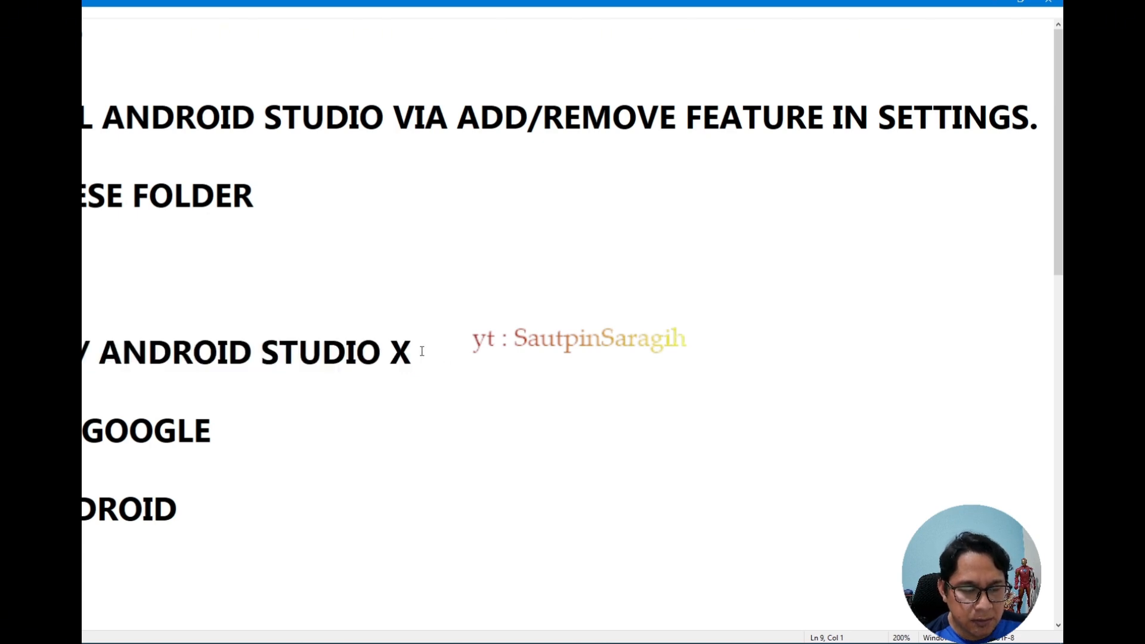
- Look for Android folders in the wii user folder in File Explorer, with hidden items shown and the list sorted by name
key(alt+Tab)
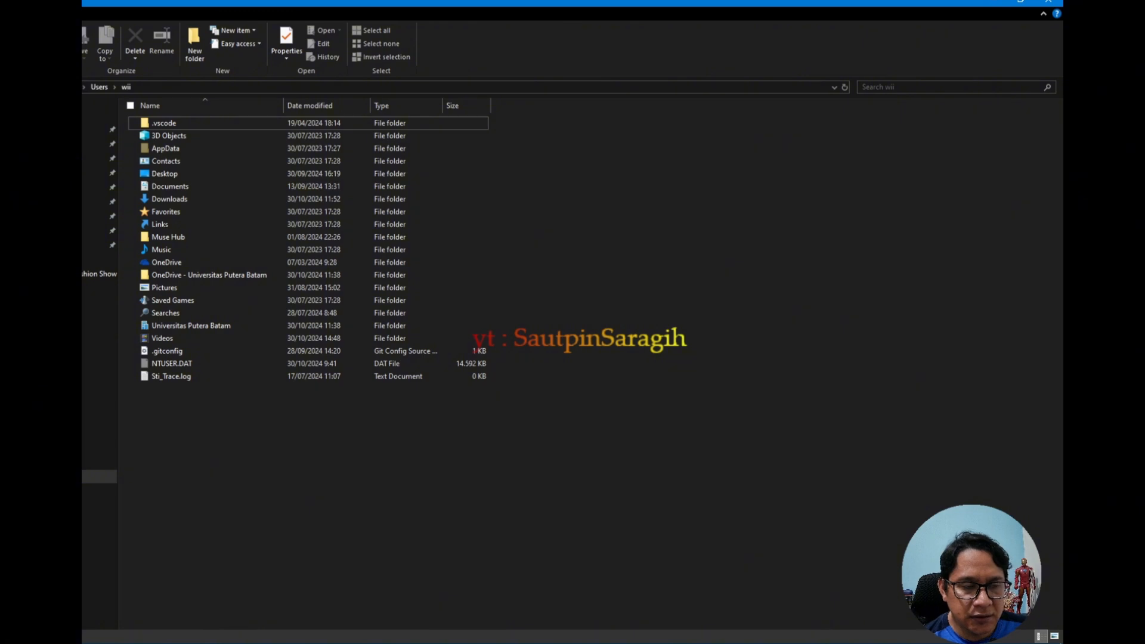
key(alt+v)
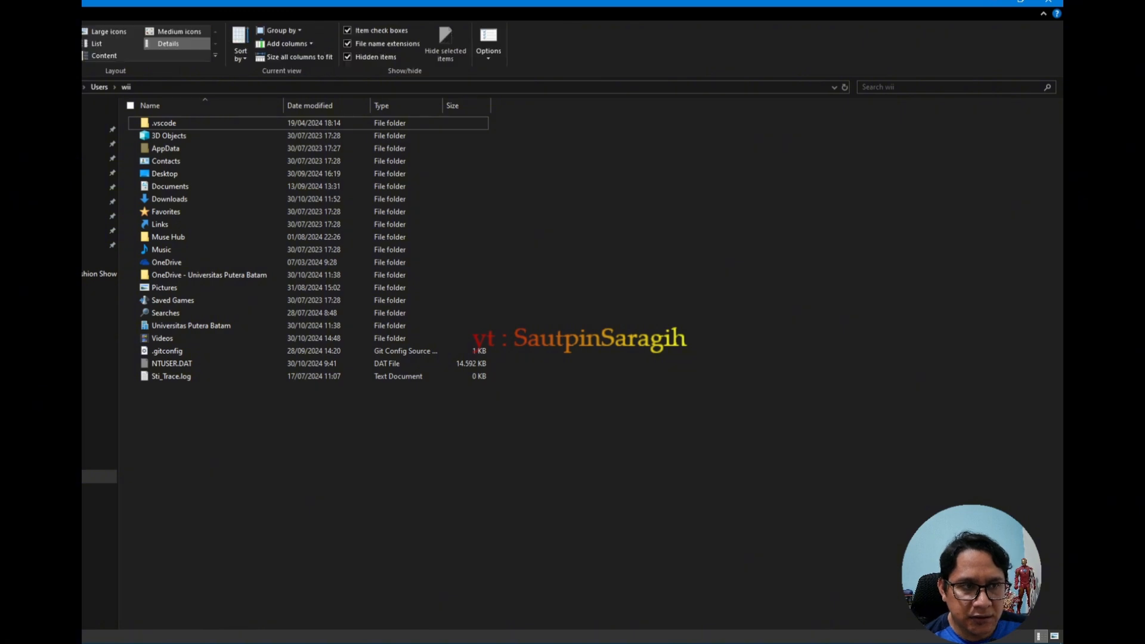
click(347, 58)
click(347, 57)
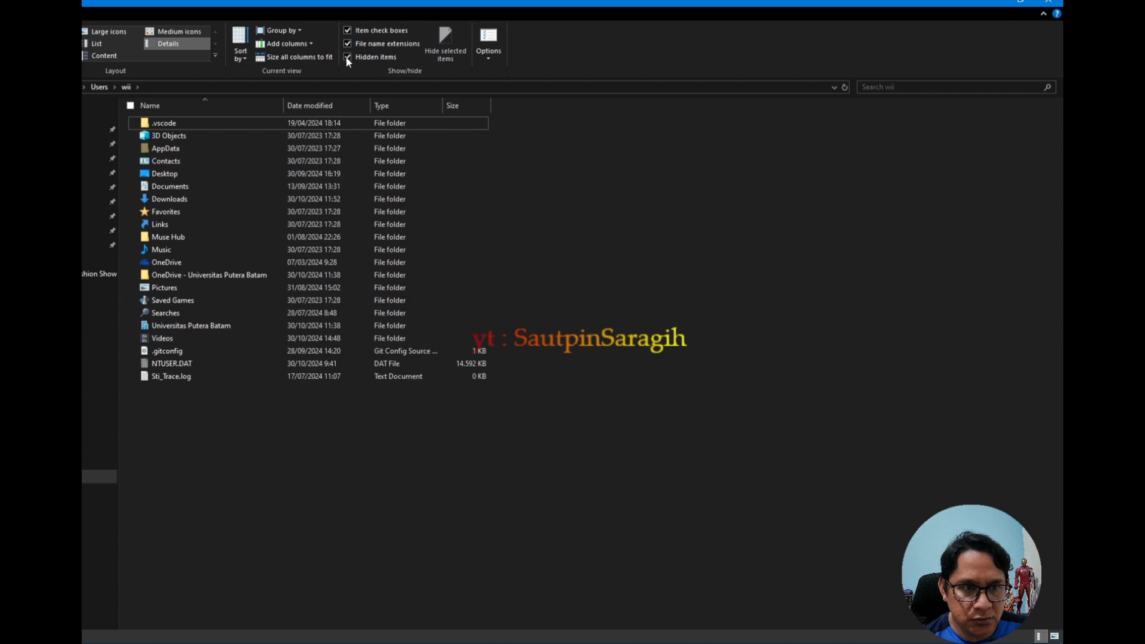
click(194, 101)
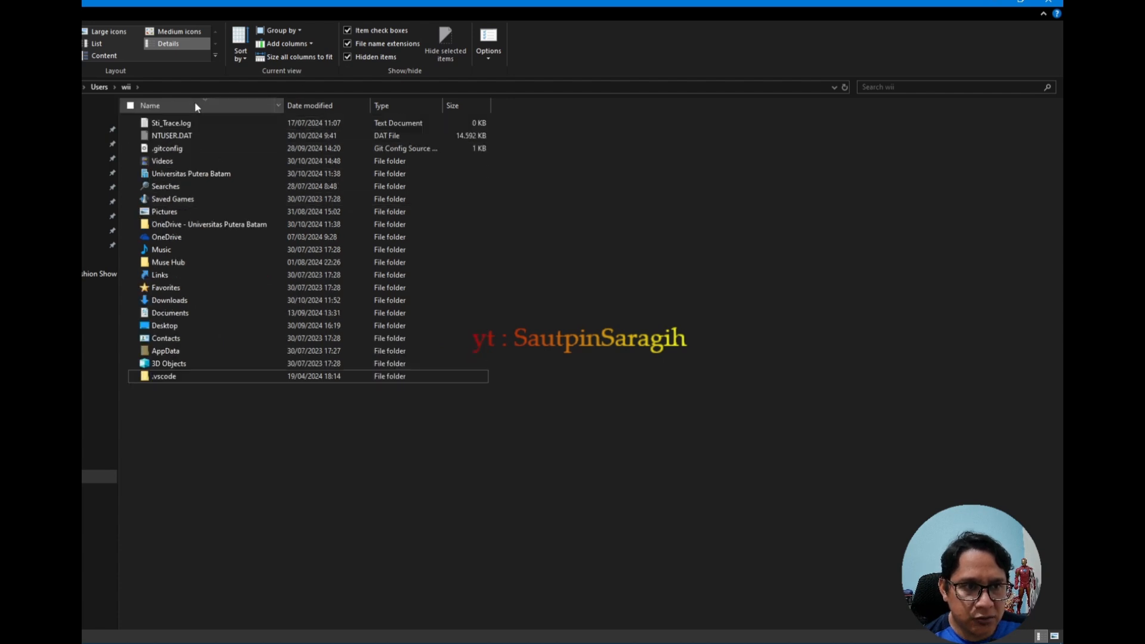
click(194, 102)
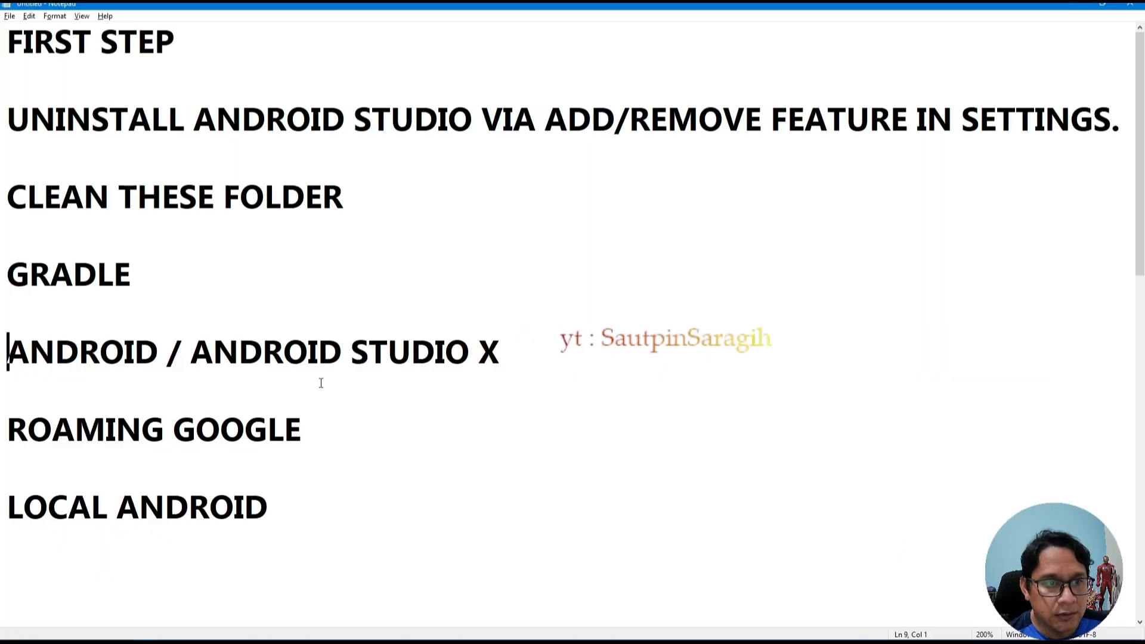
- Consult the ROAMING GOOGLE entry in the Notepad checklist by highlighting it
drag(333, 435, 3, 422)
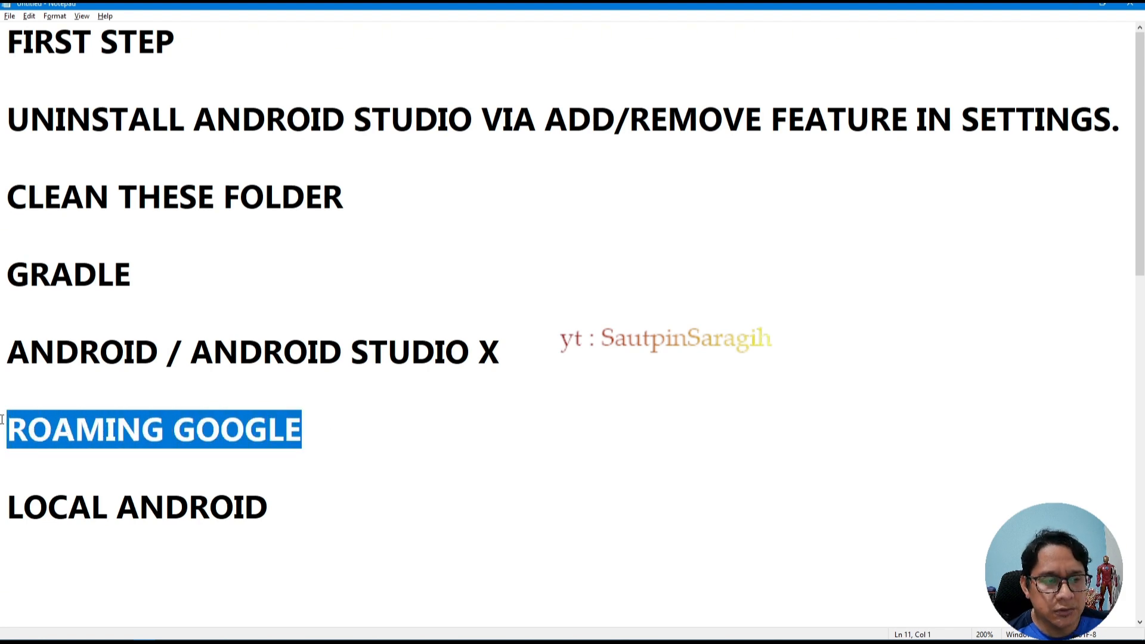
click(2, 420)
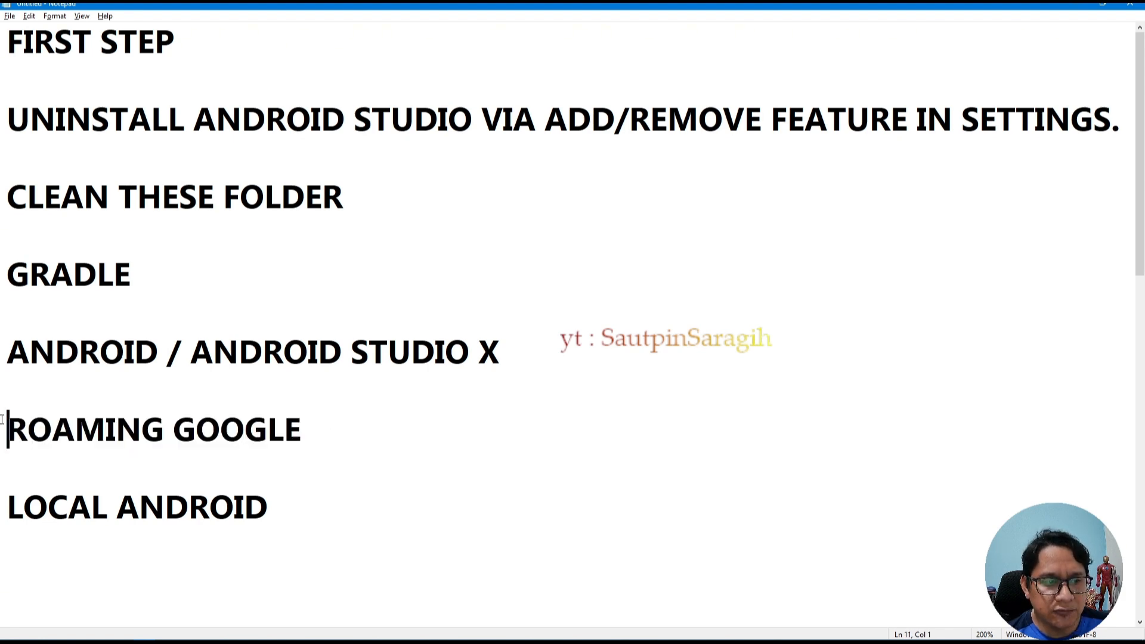
shift+click(302, 433)
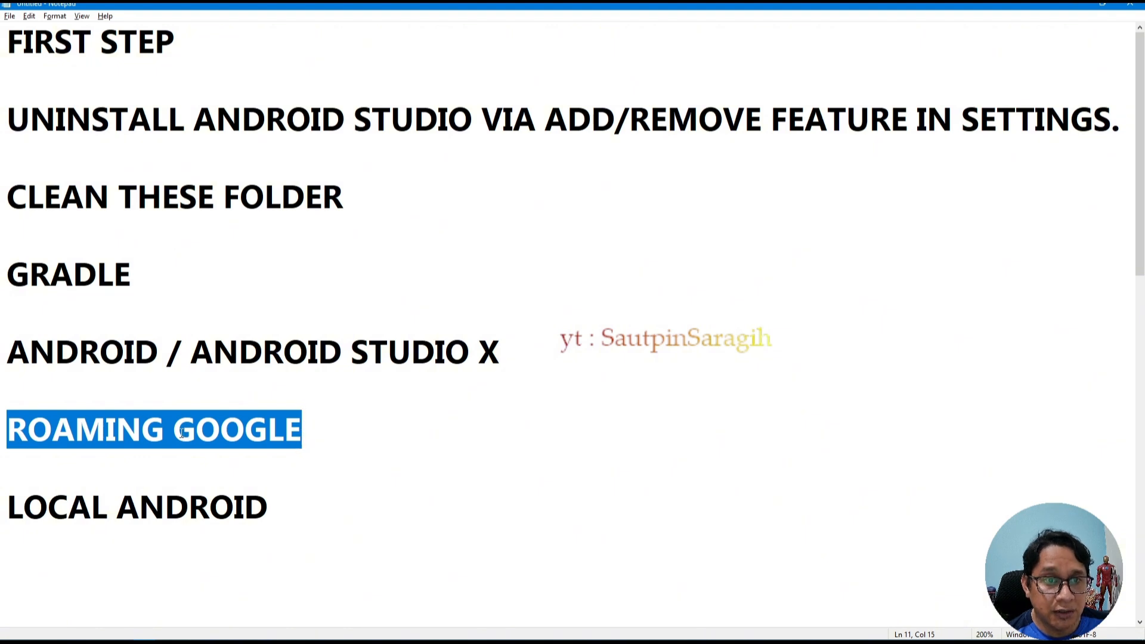
click(319, 439)
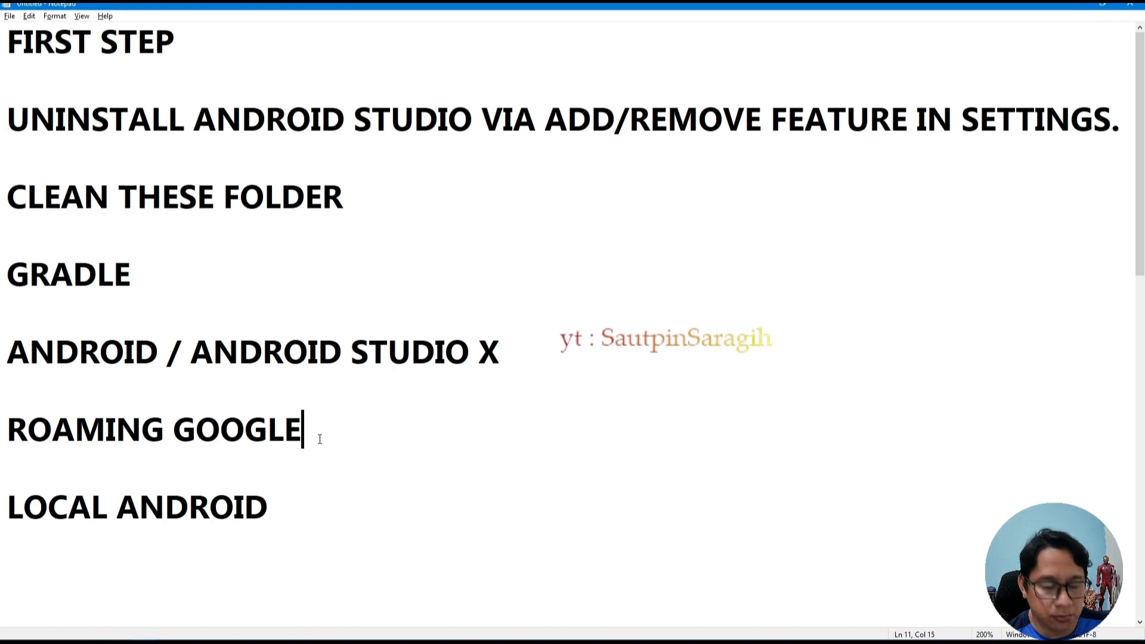
- Switch to File Explorer and permanently delete the Google folder from AppData\Roaming in the wii user folder
key(alt+Tab)
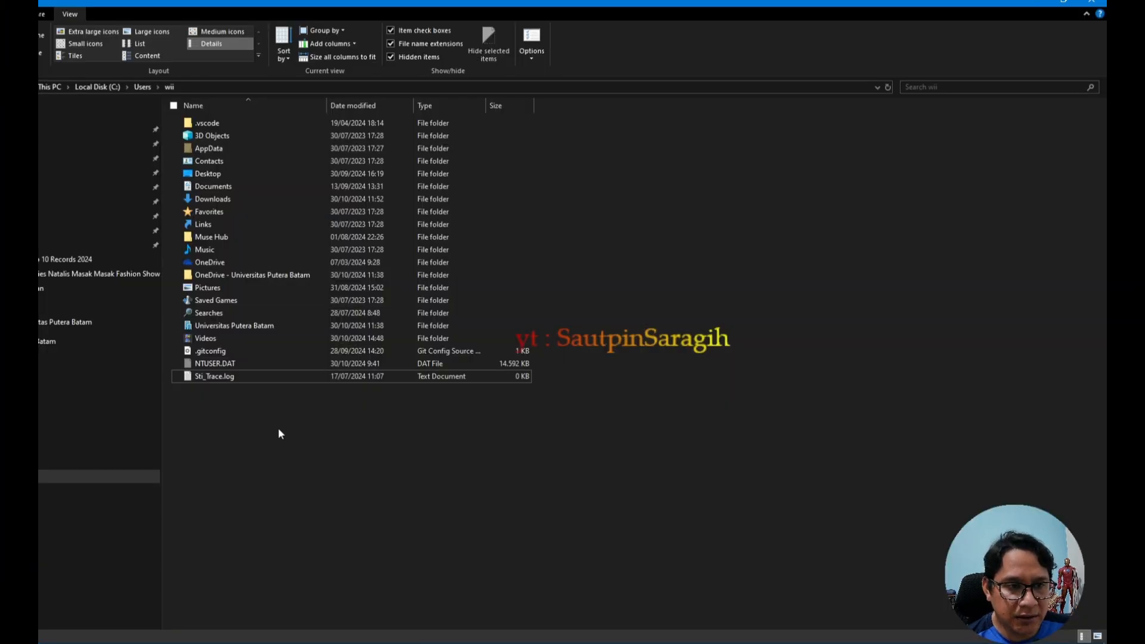
double_click(223, 148)
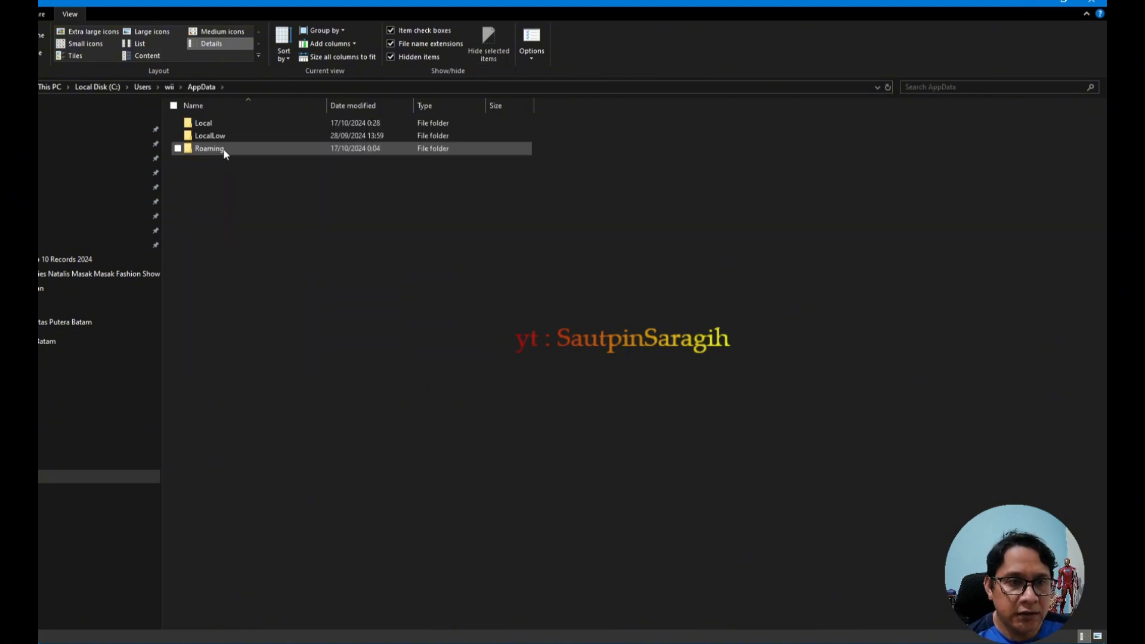
double_click(224, 151)
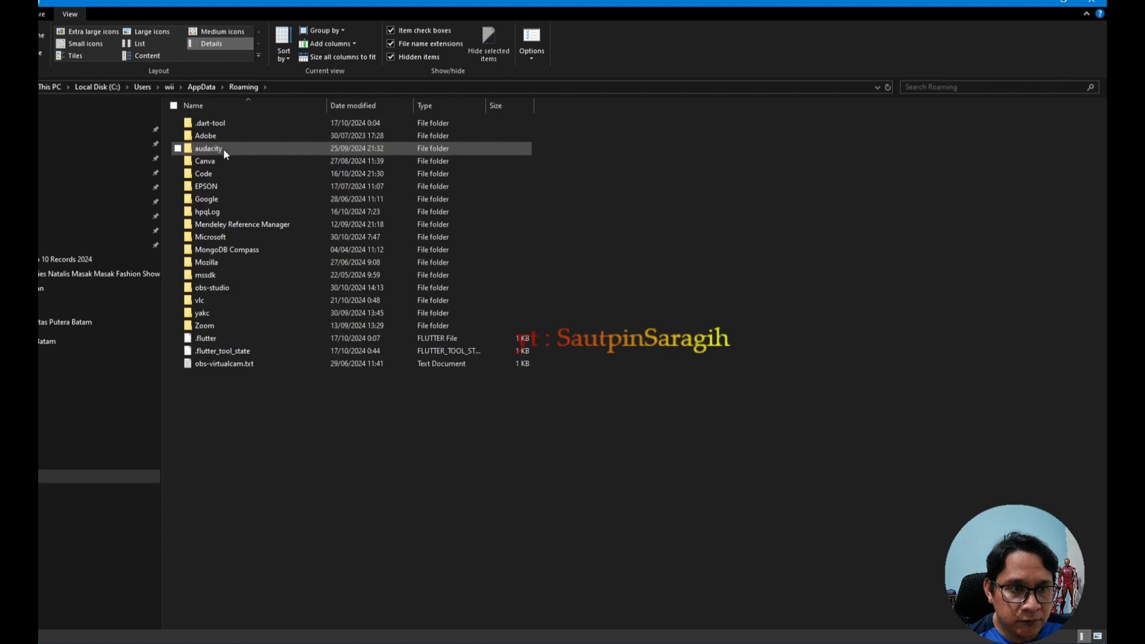
click(178, 200)
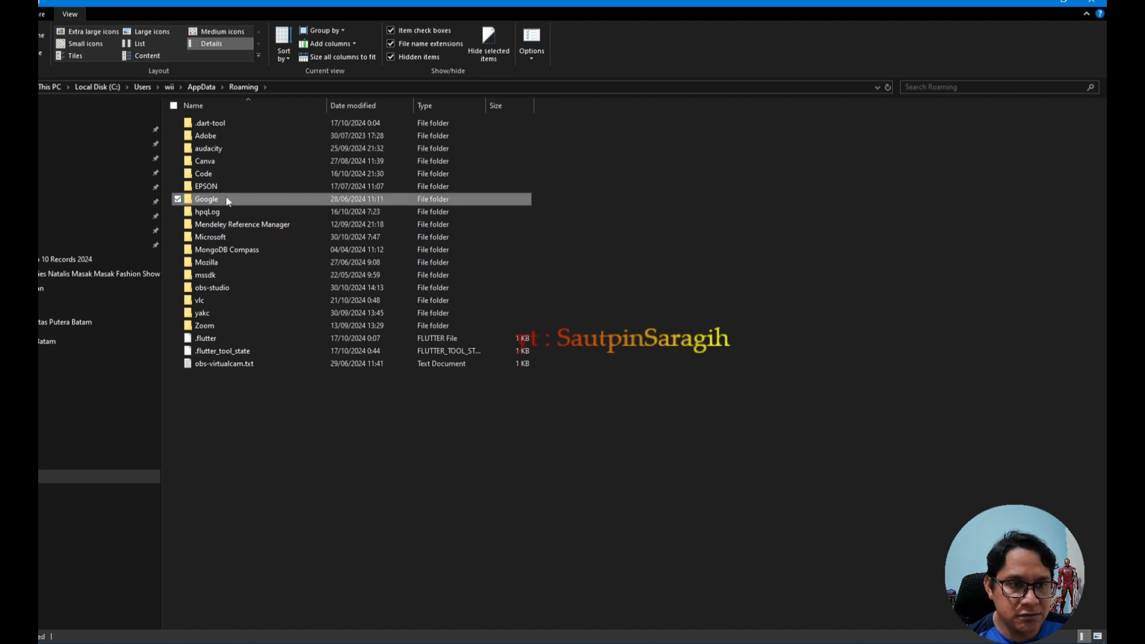
key(shift+Delete)
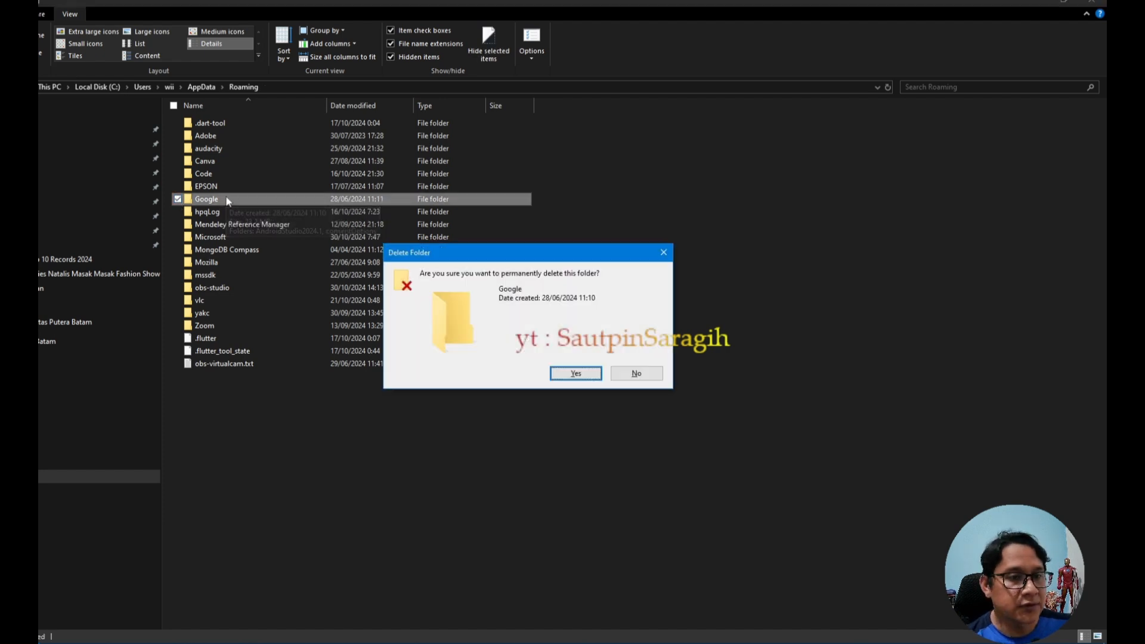
click(593, 382)
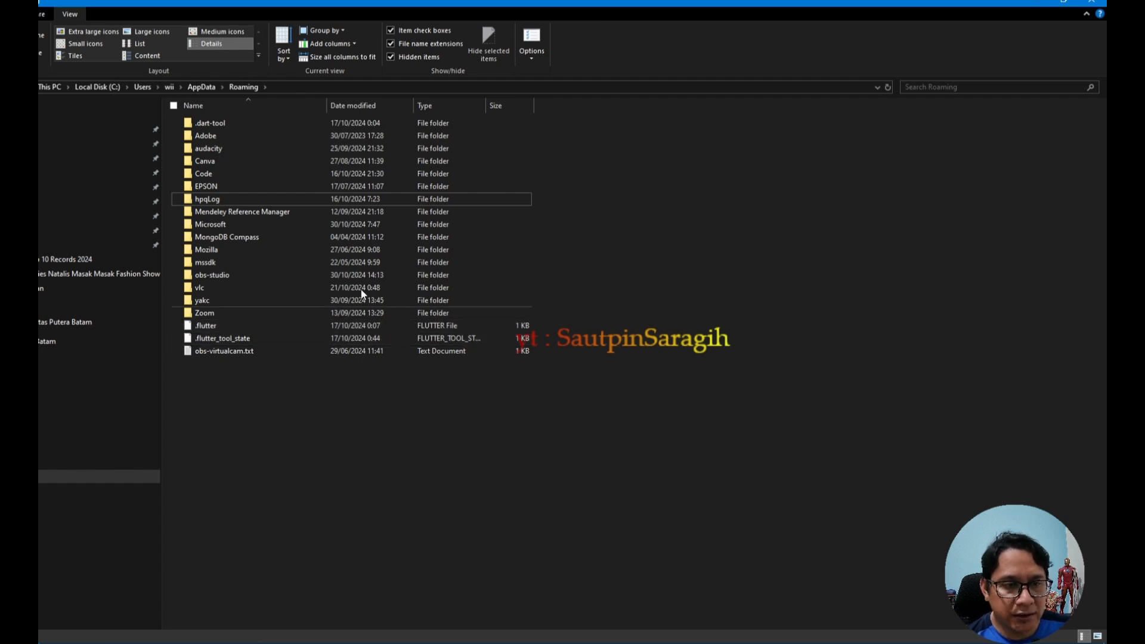
- Open the AppData\Local folder, then switch to Notepad and highlight ANDROID in the checklist's LOCAL ANDROID entry
click(201, 87)
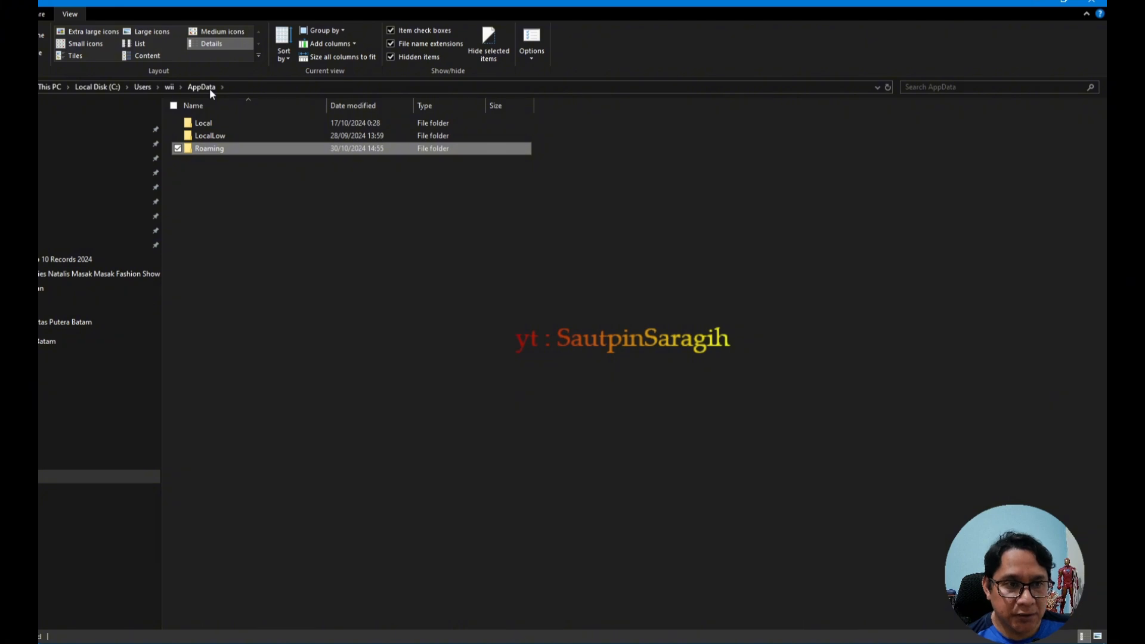
double_click(197, 120)
key(alt+Tab)
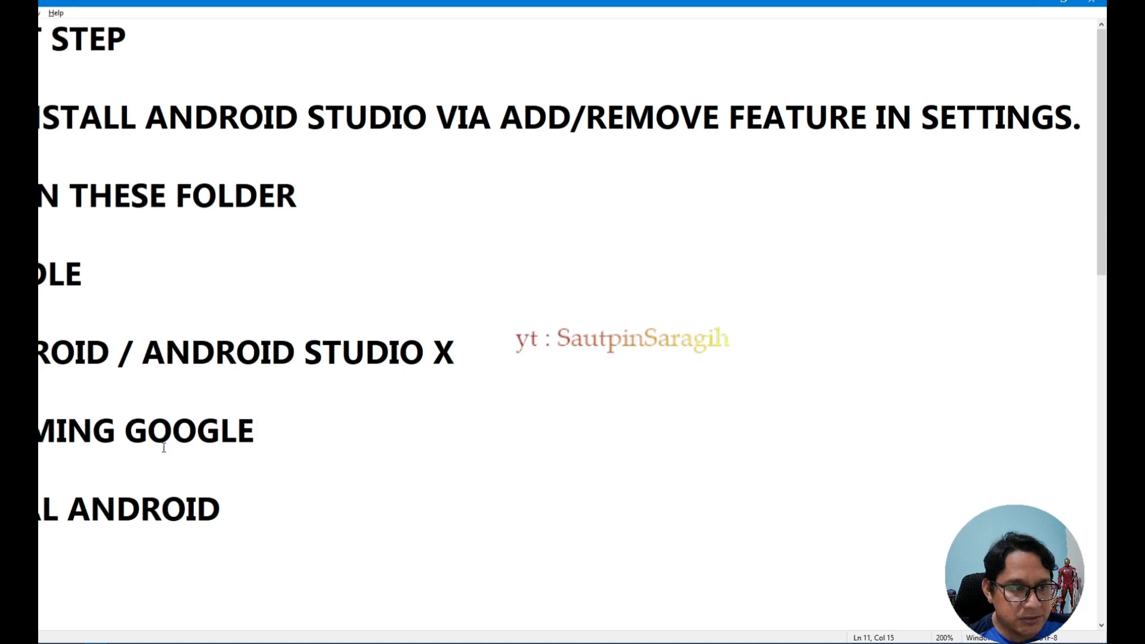
drag(220, 510, 68, 509)
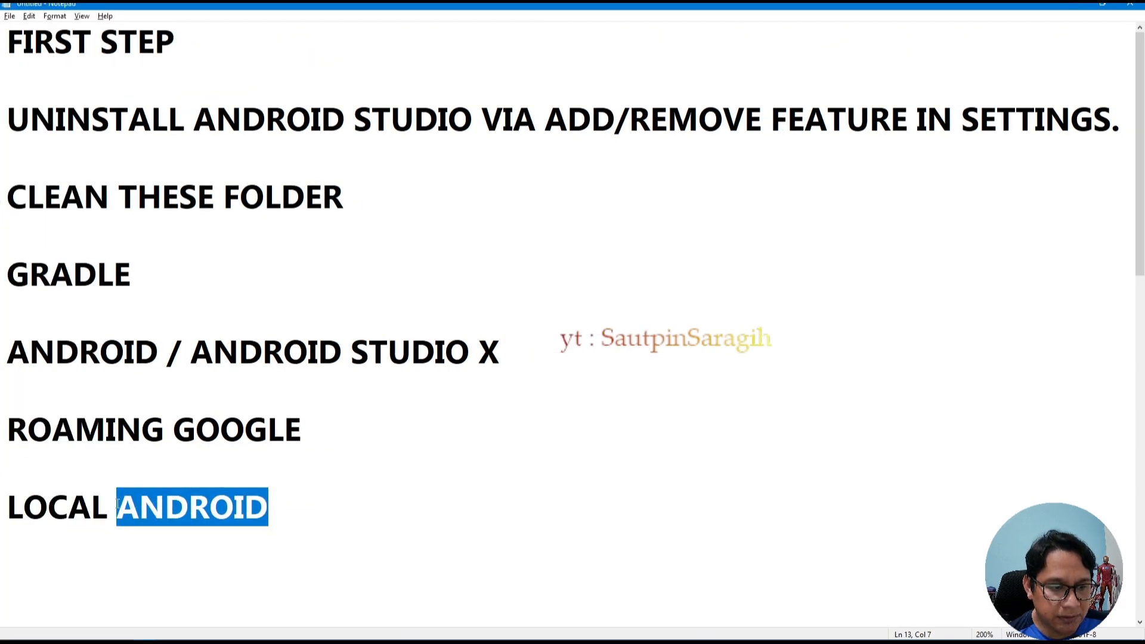
- Return to File Explorer, check inside the Android folder in AppData\Local, and permanently delete that folder
key(alt+Tab)
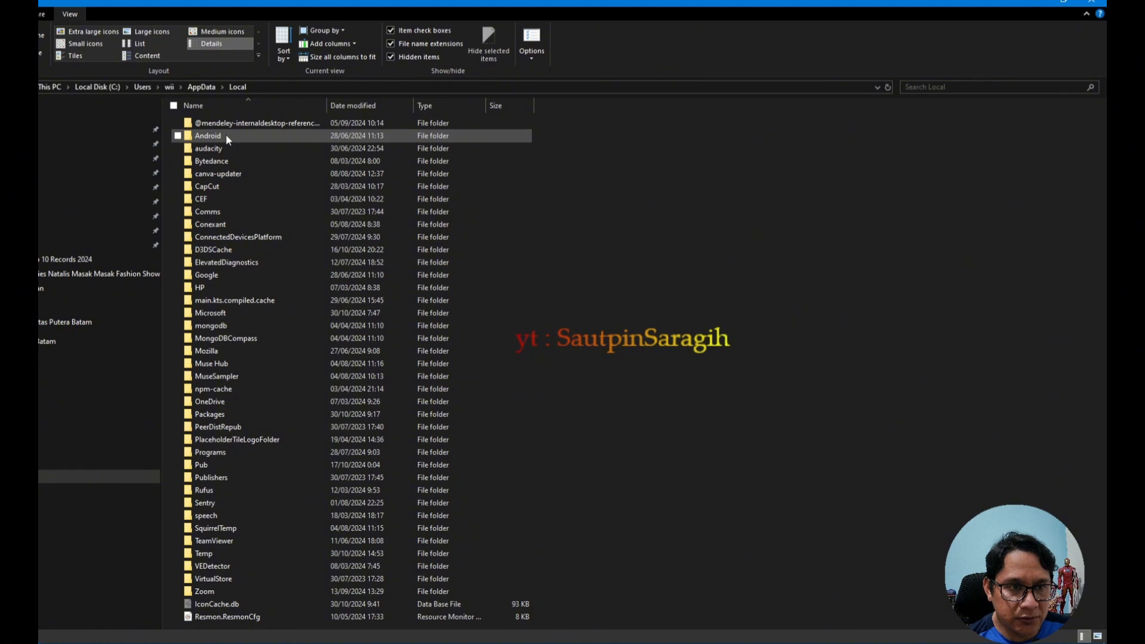
double_click(225, 135)
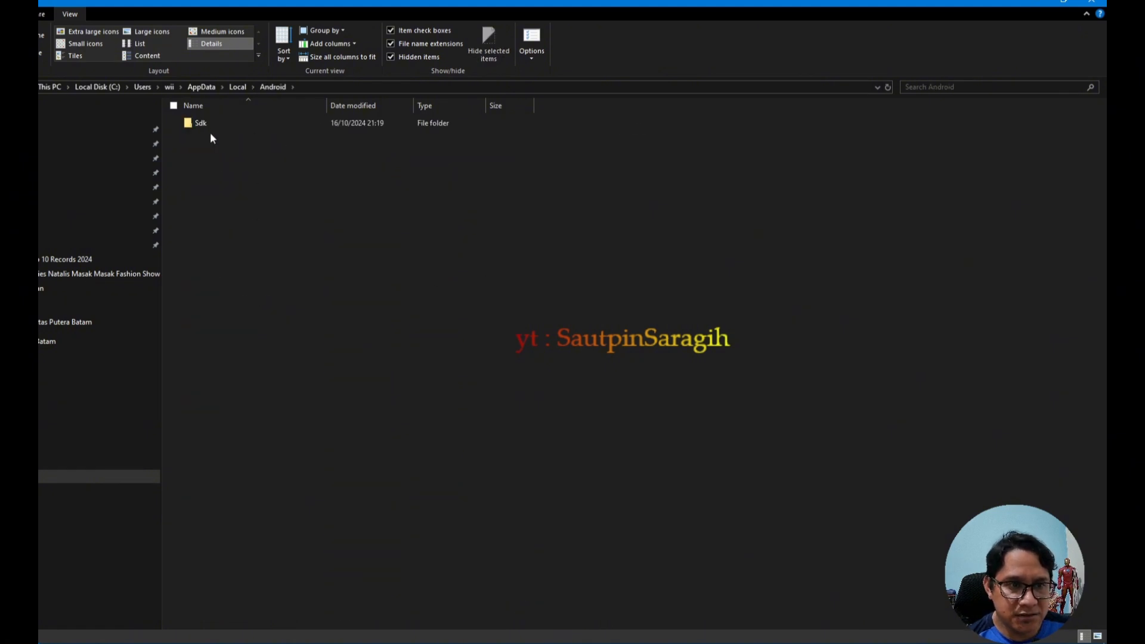
click(239, 87)
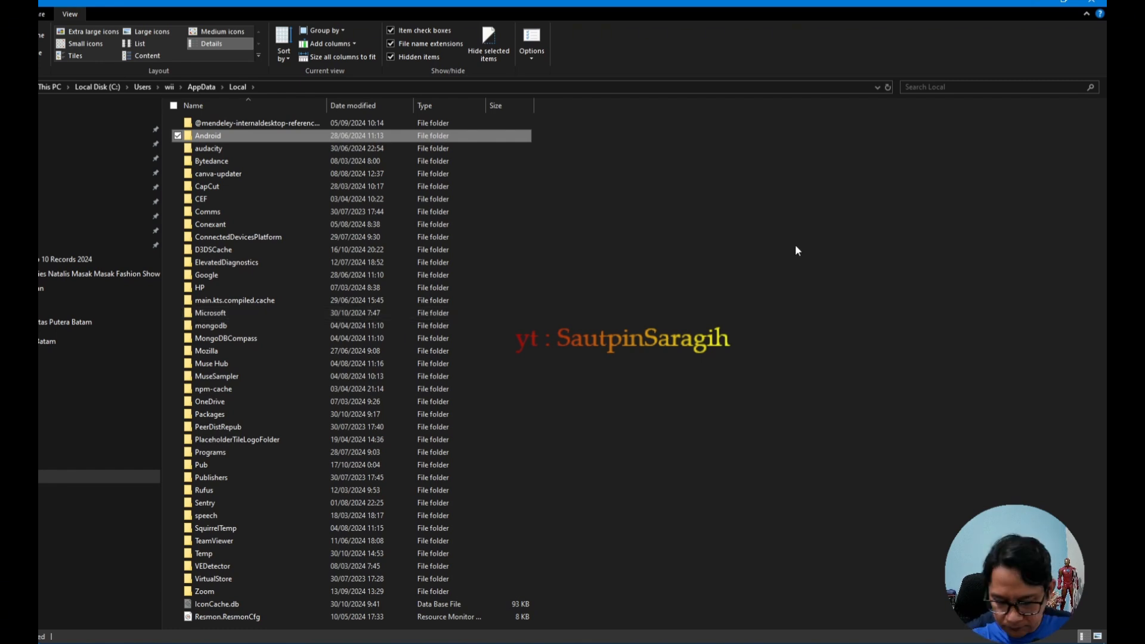
key(shift+Delete)
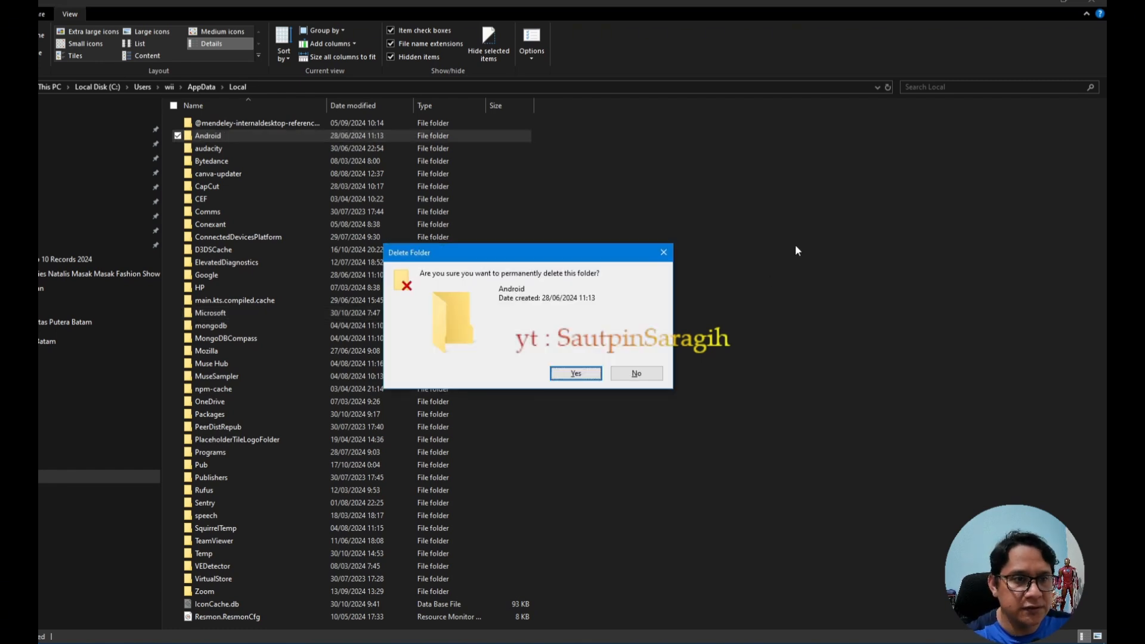
click(594, 373)
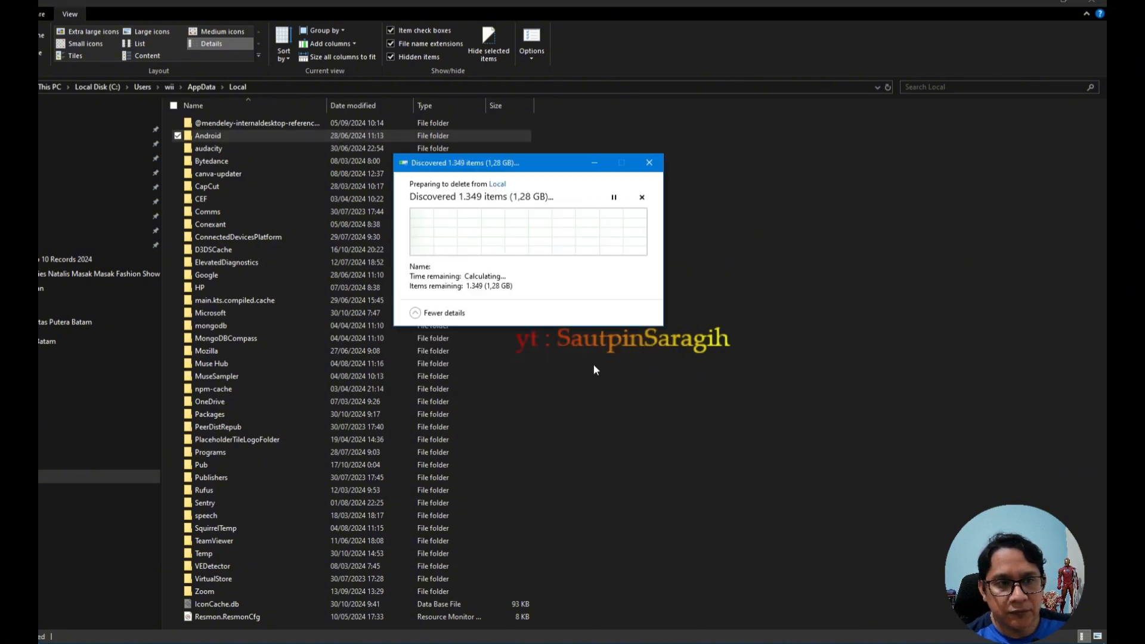
drag(533, 167, 782, 192)
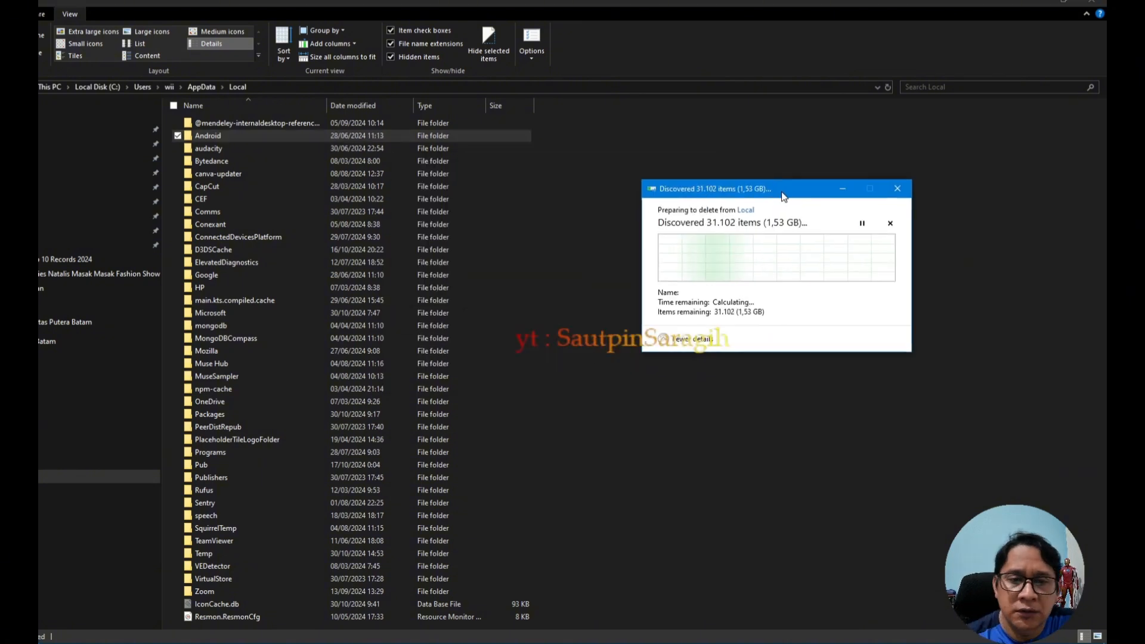